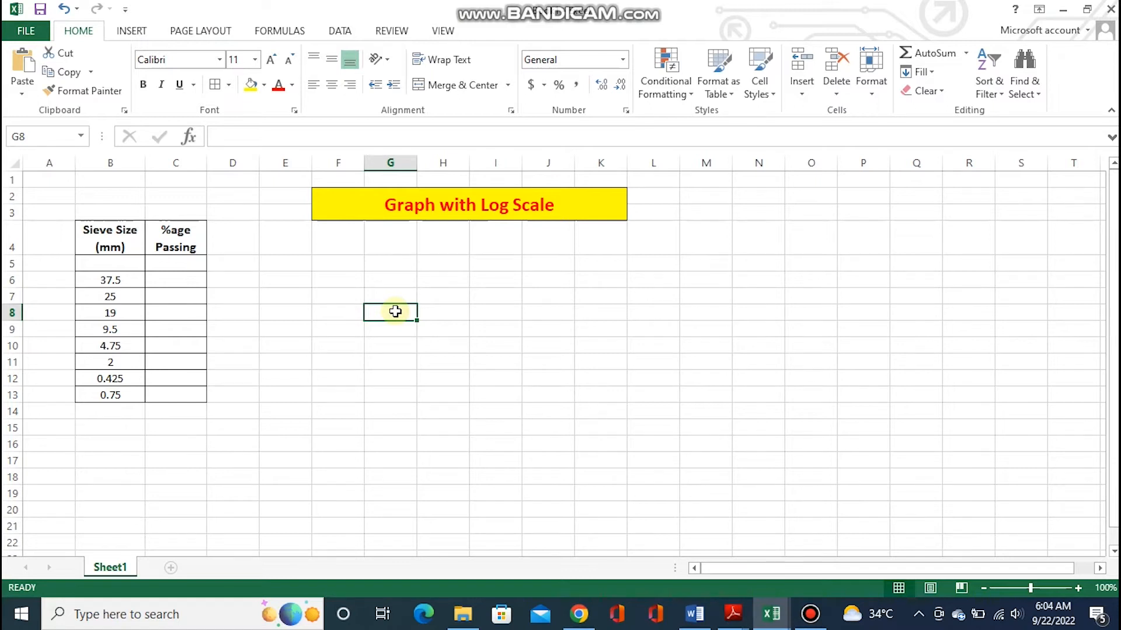
drag(417, 298, 467, 306)
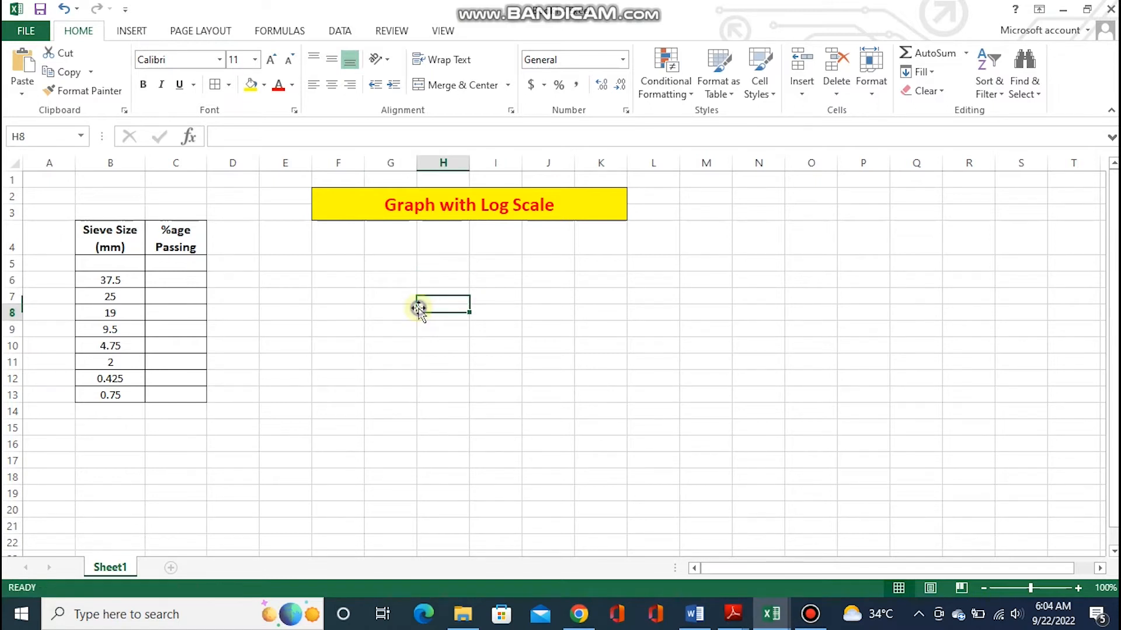
click(195, 270)
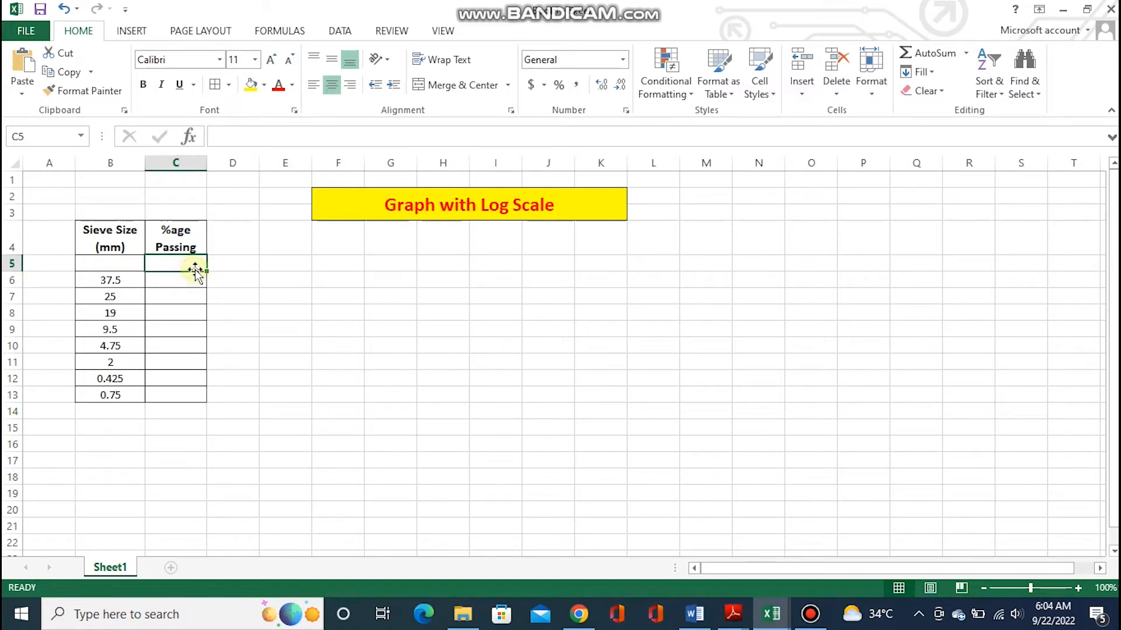
click(119, 227)
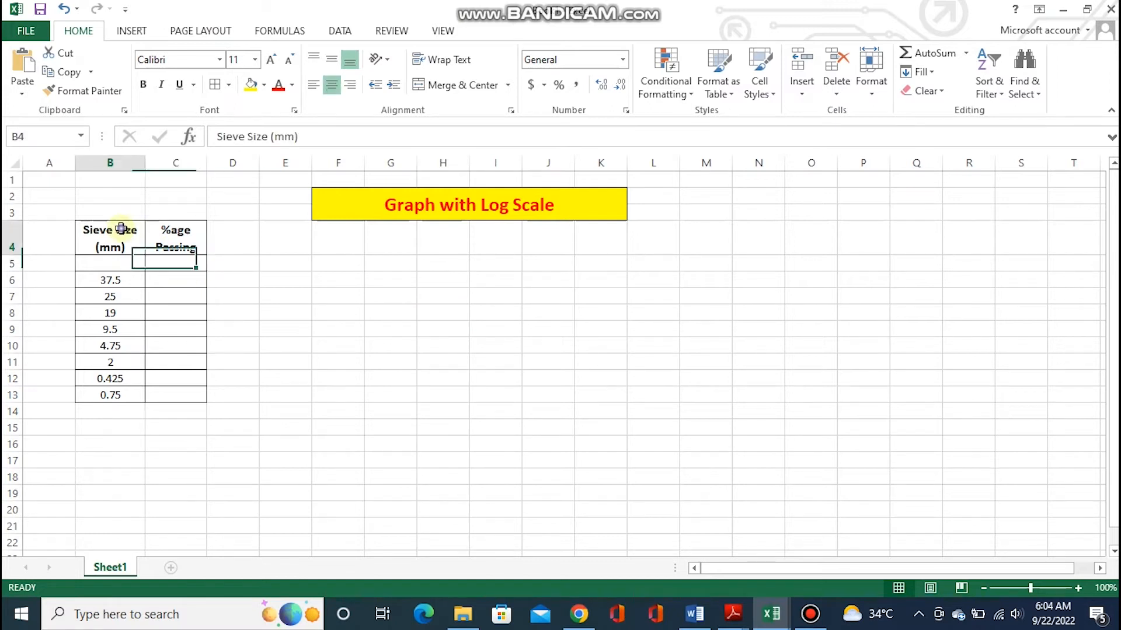
click(128, 266)
click(127, 246)
click(131, 278)
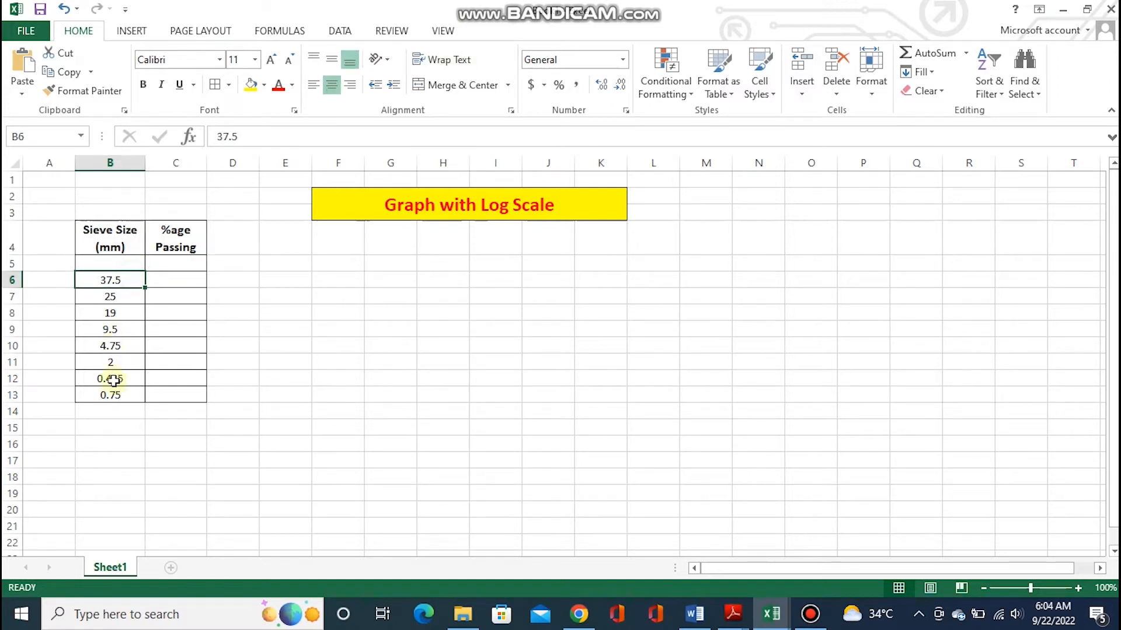
click(188, 260)
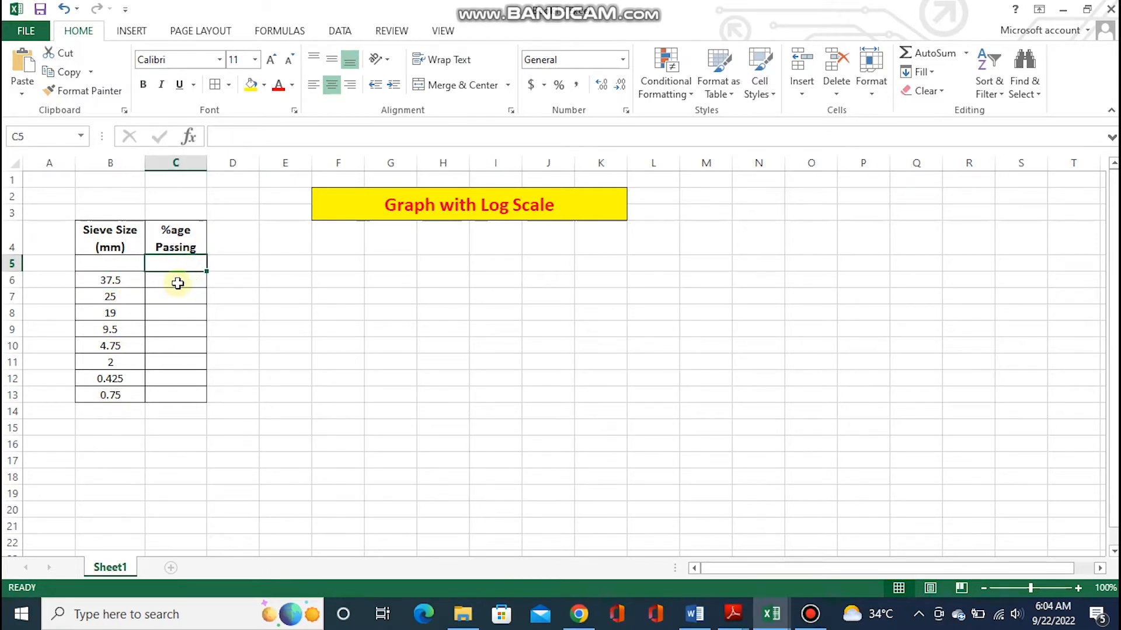
Enter the percentage passing values 100, 90, 85 and 65.6 for sieve sizes 37.5, 25, 19 and 9.5 mm
click(181, 280)
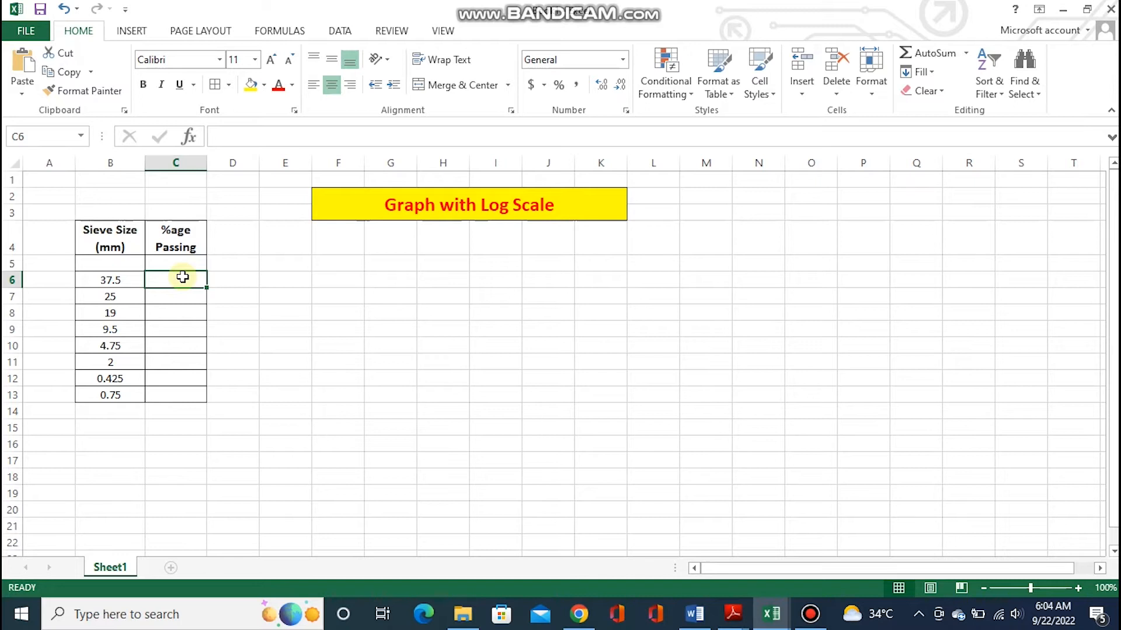
text(1000)
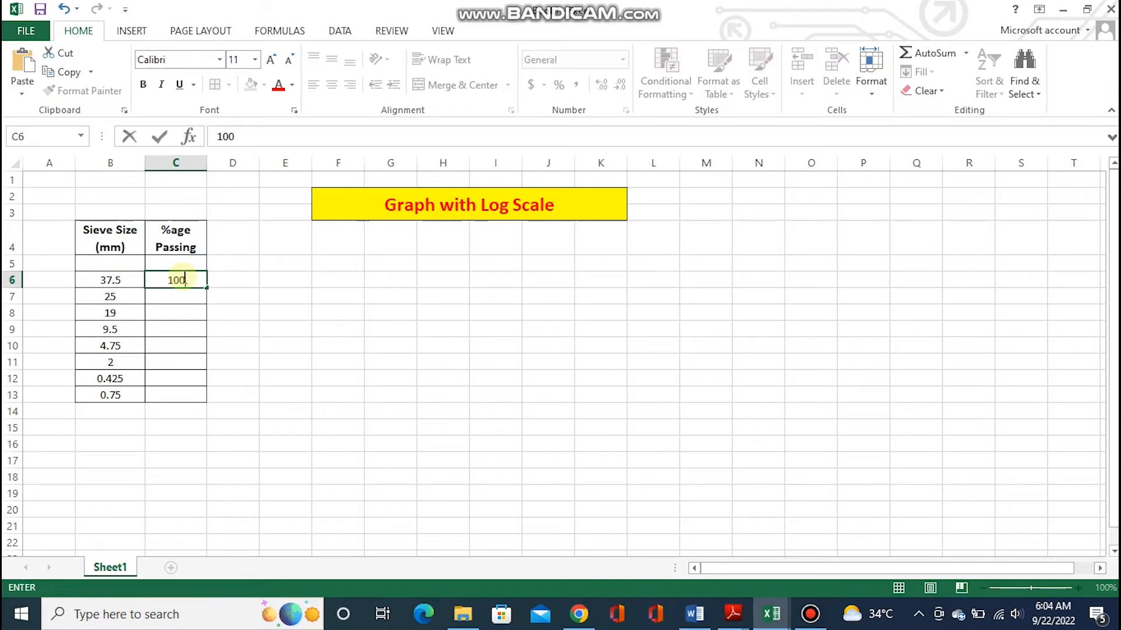
key(Return)
text(90)
key(Return)
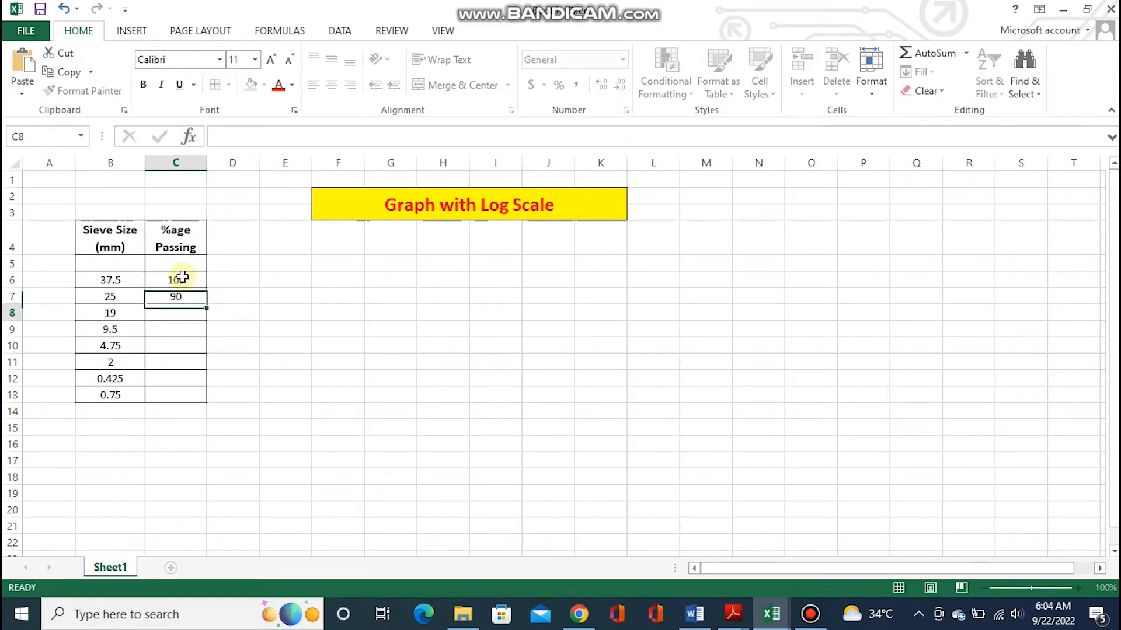
text(85)
key(Return)
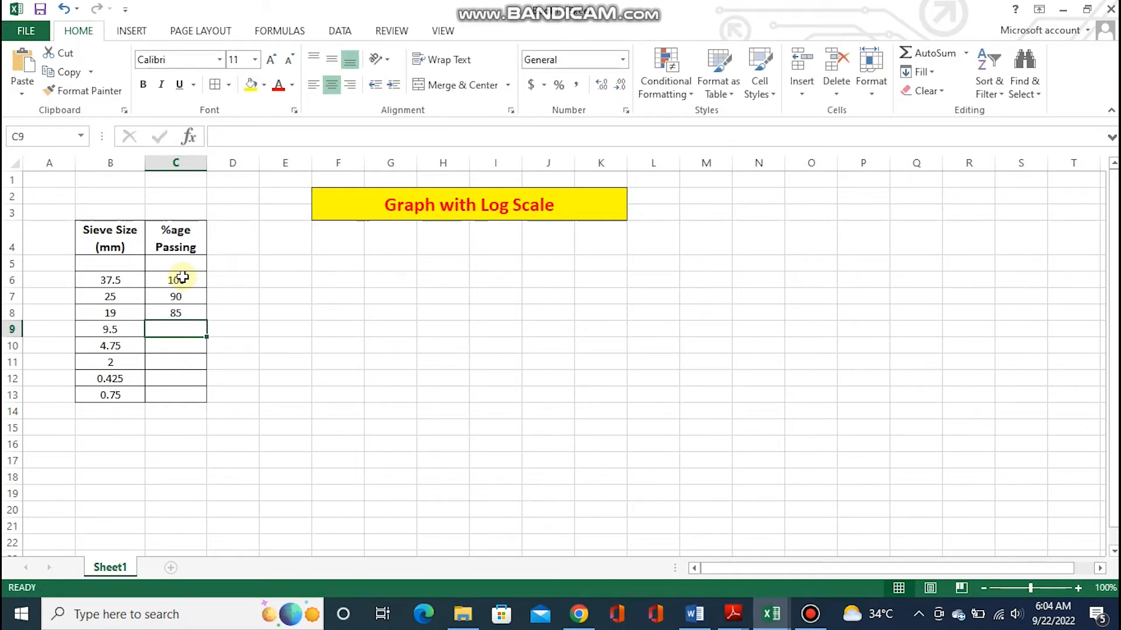
text(6)
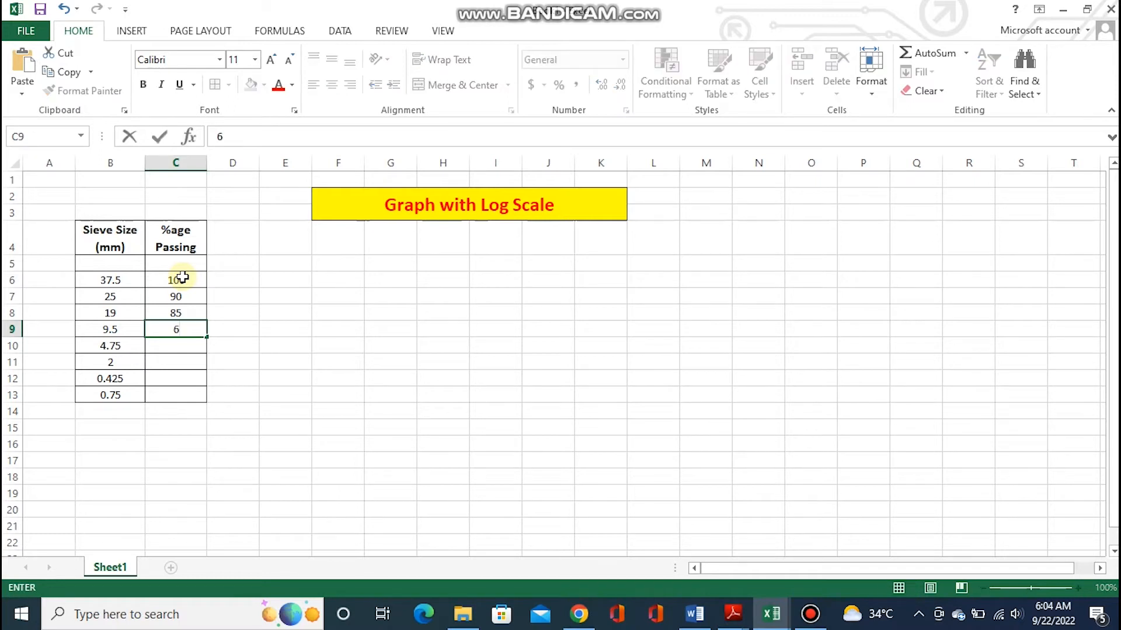
text(5.6)
key(Return)
Enter the percentage passing values 50, 40, 13 and 6 for the last four sieve sizes in the table
text(50)
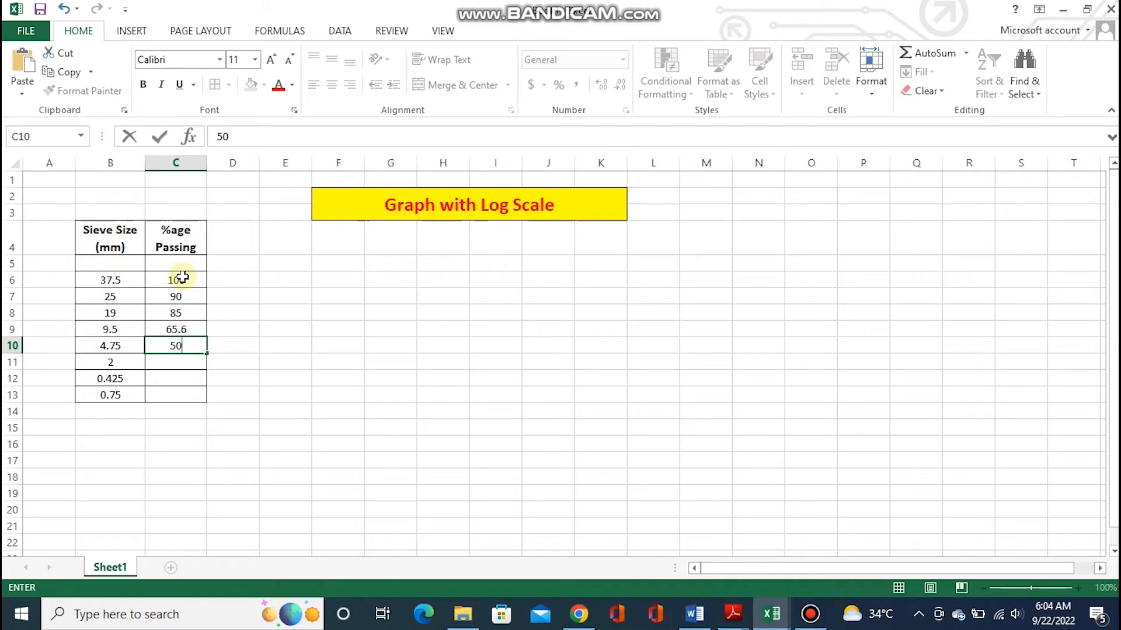
key(Return)
text(40)
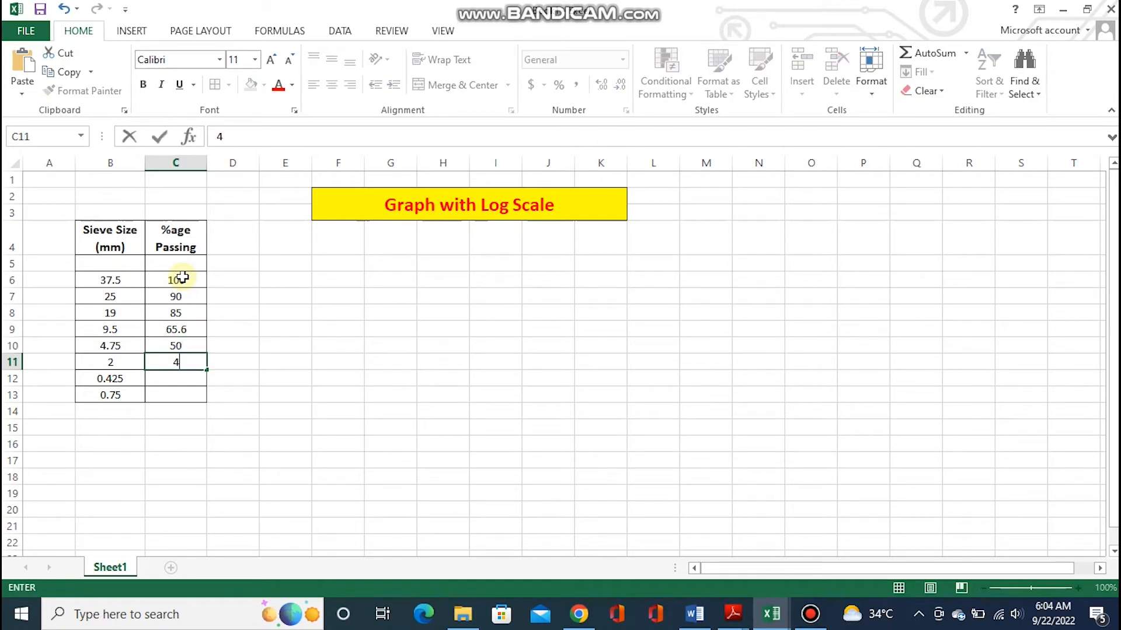
key(Return)
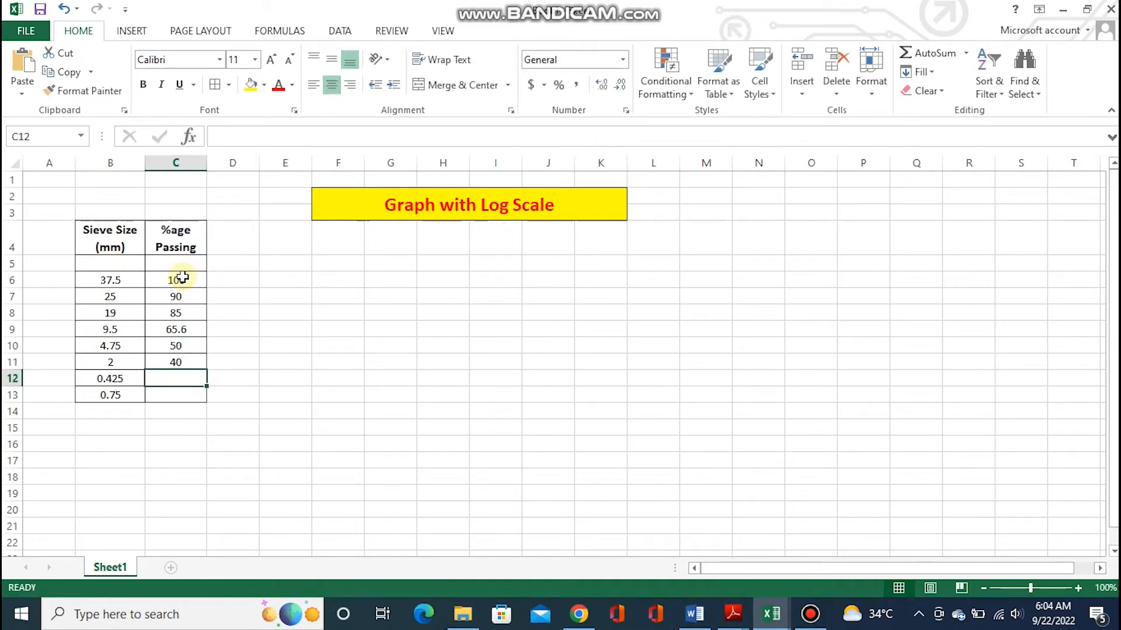
text(13)
key(Return)
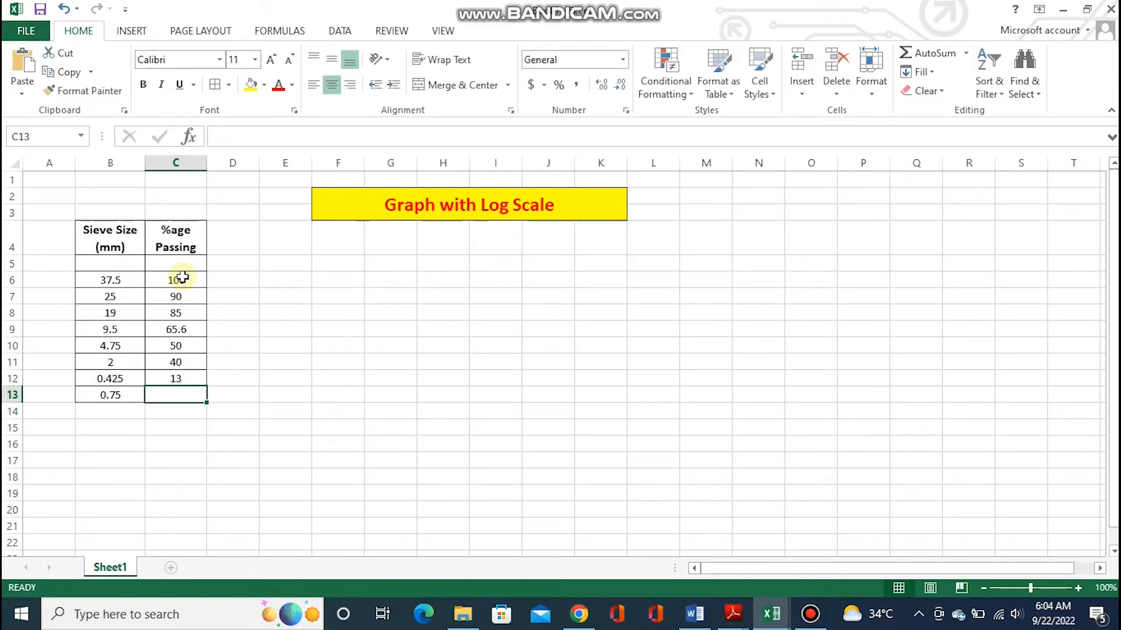
text(6)
key(Return)
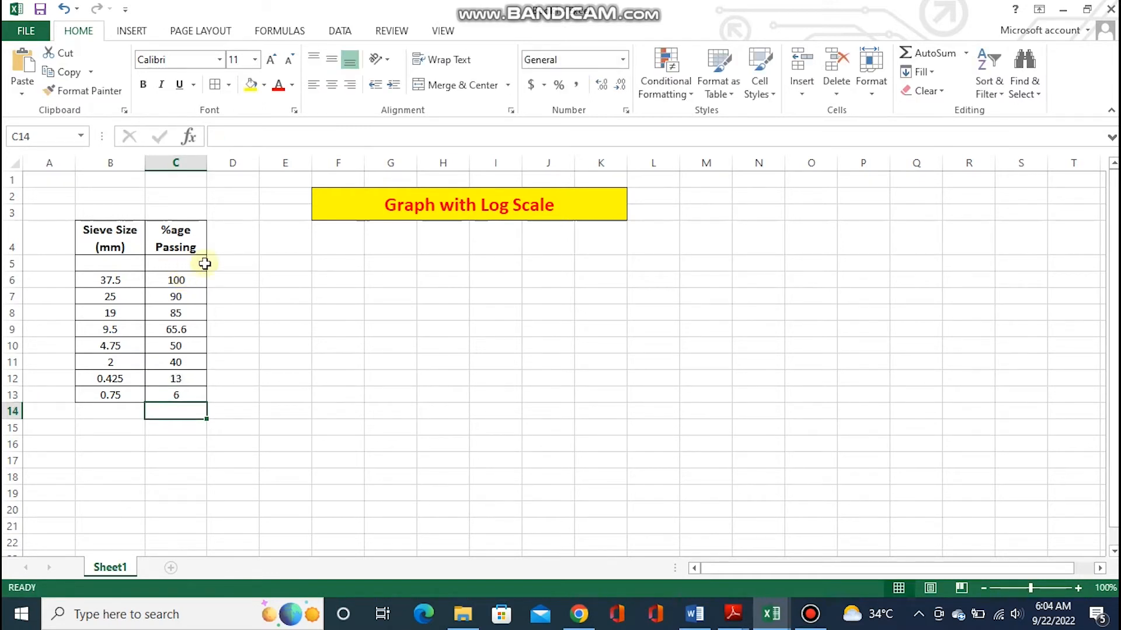
click(302, 309)
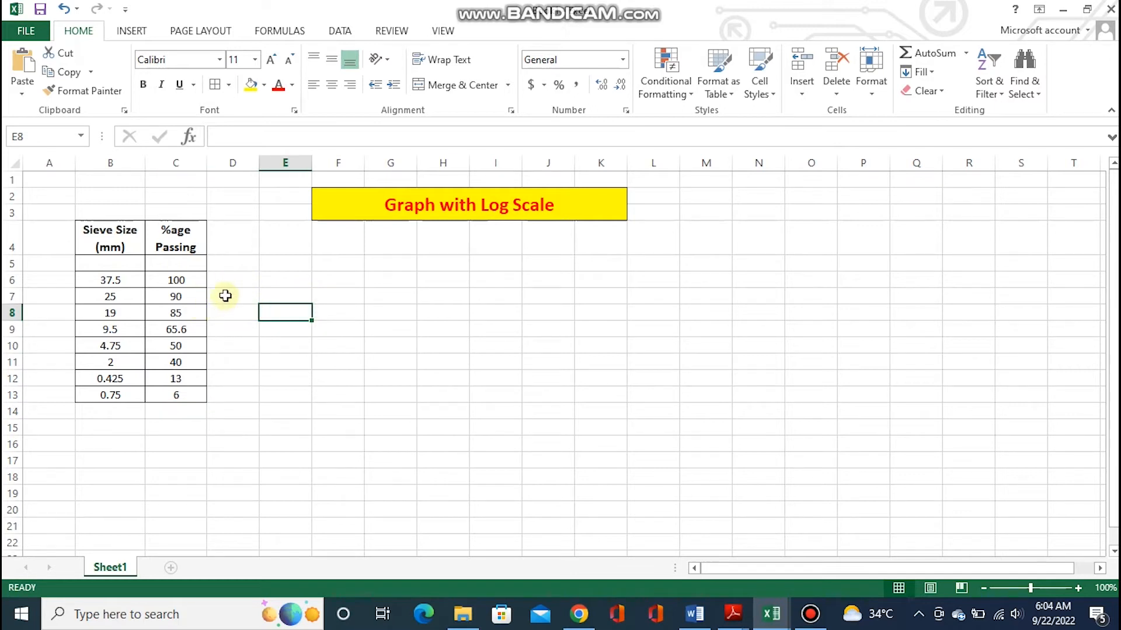
click(295, 286)
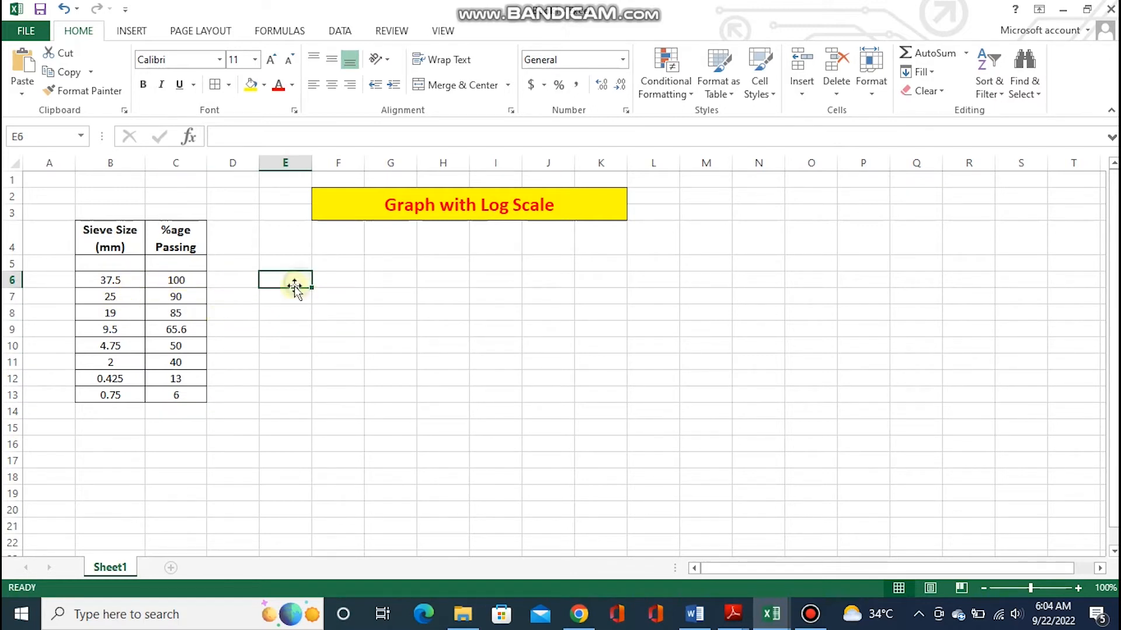
click(380, 296)
click(492, 333)
Insert a blank scatter chart with smooth lines and markers, starting from empty cell H10
click(430, 345)
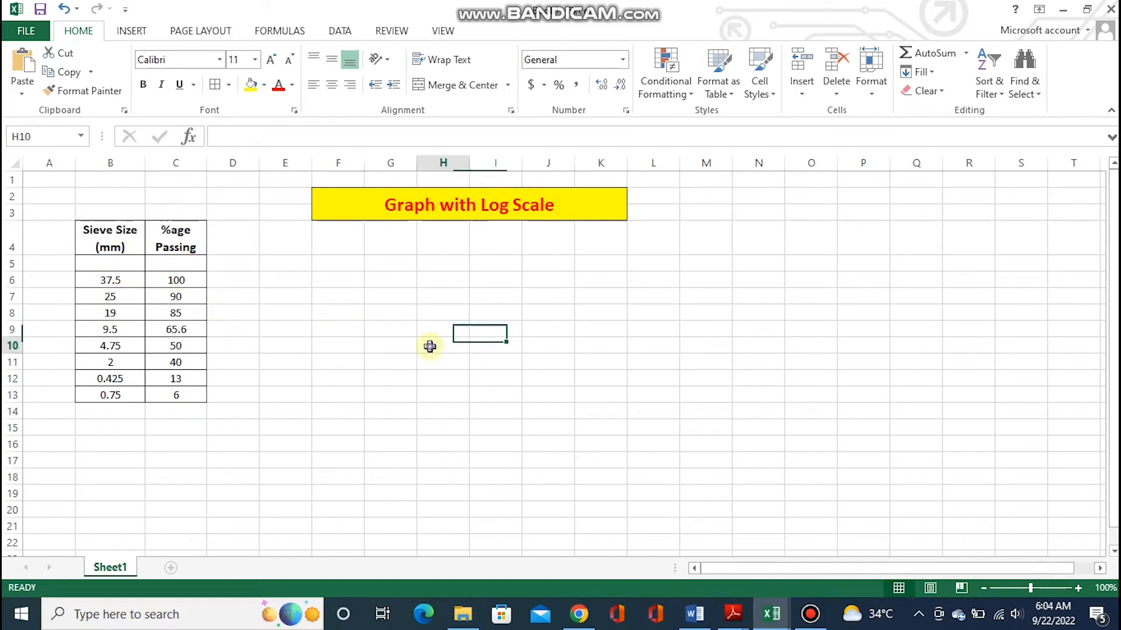
click(132, 35)
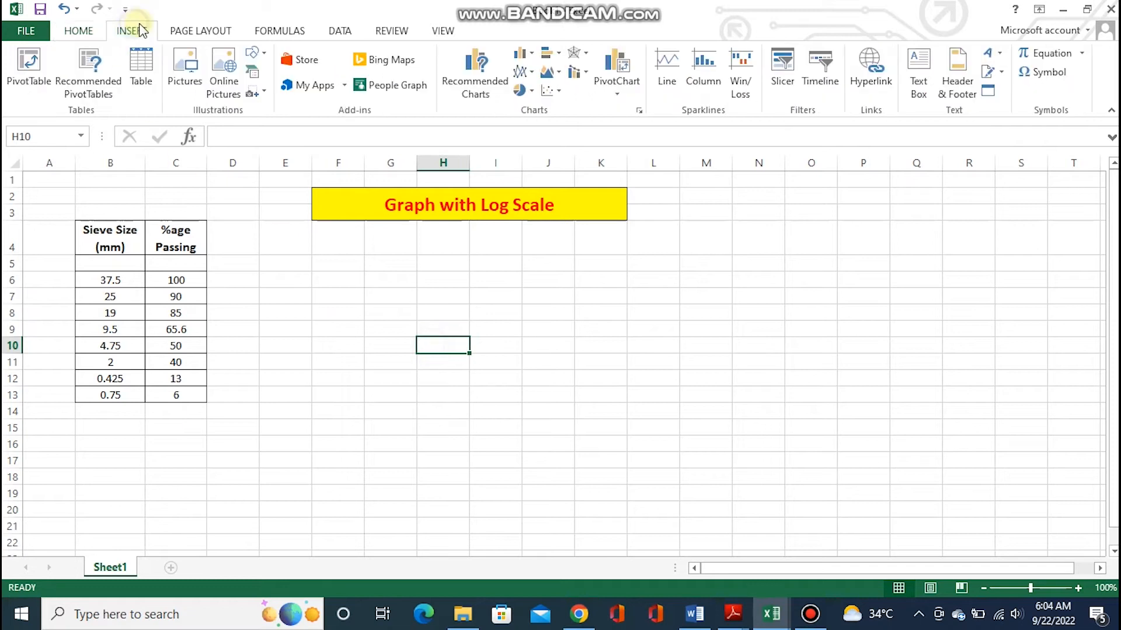
click(549, 91)
click(608, 144)
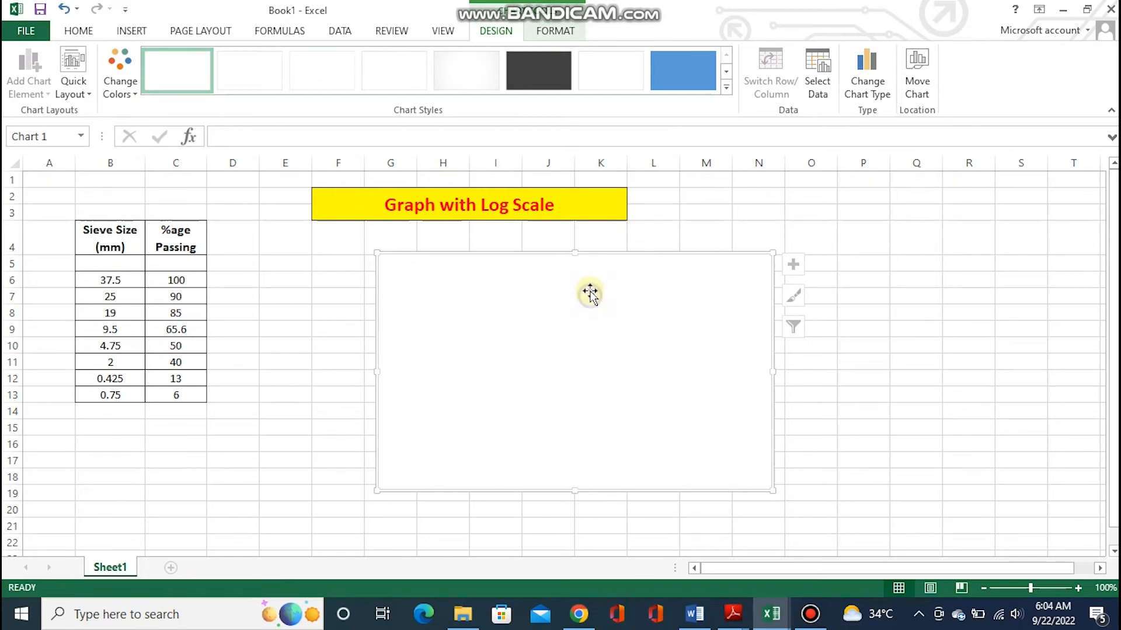
Add a data series named "Sieve Analysis Curve" to the blank scatter chart
right_click(589, 292)
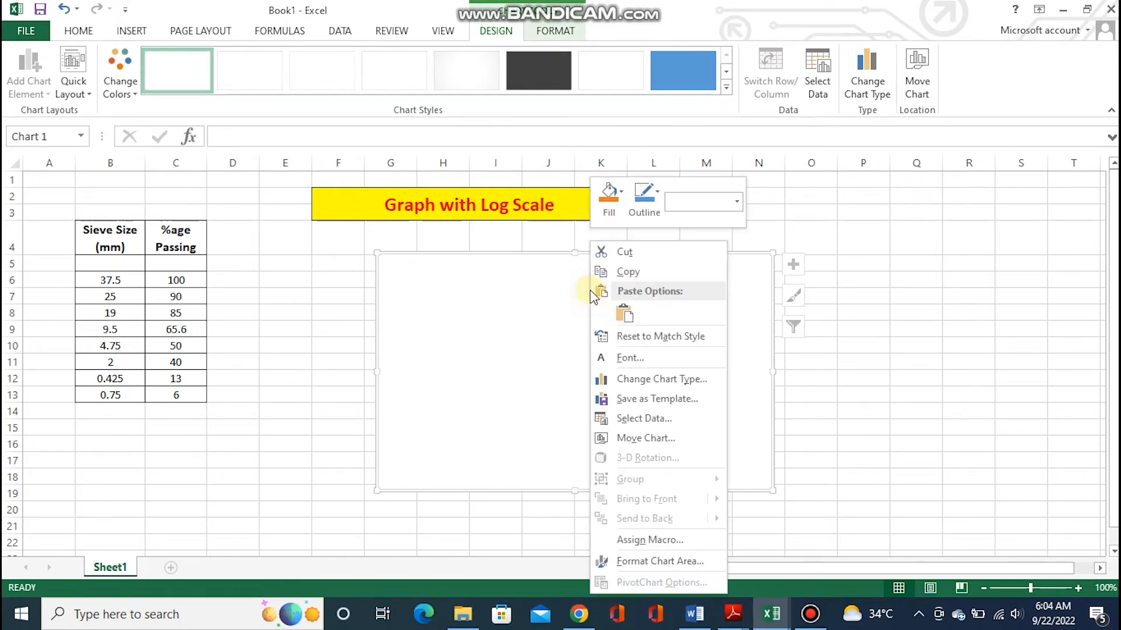
click(644, 423)
click(508, 281)
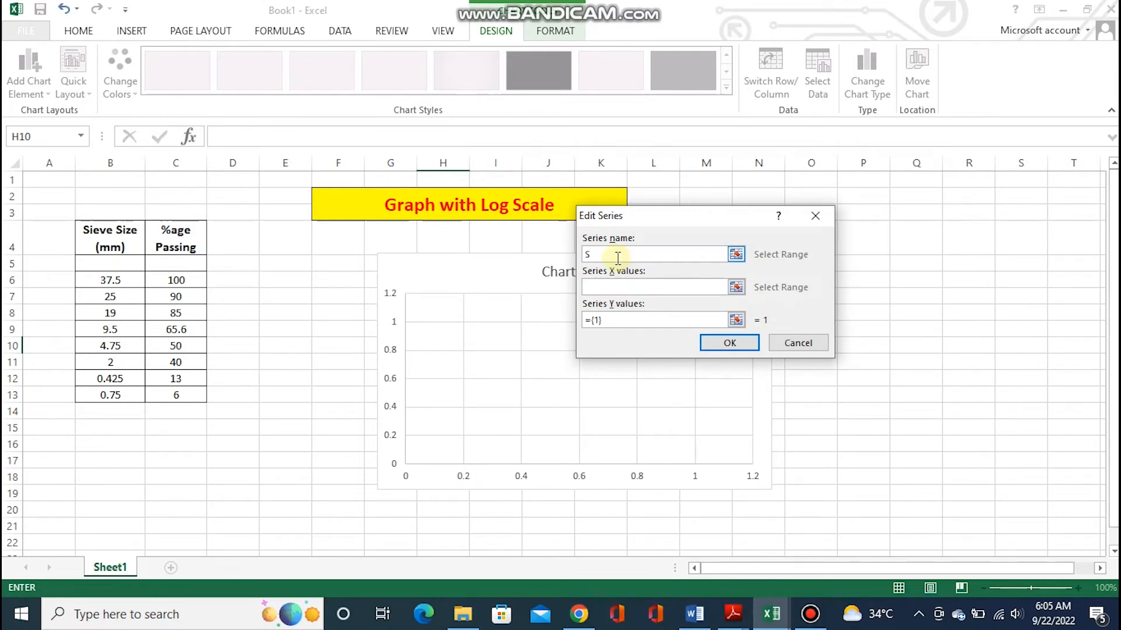
text(Sieve)
Set the series X values to the sieve sizes in B6:B13 and the Y values to the percentages in C6:C13
click(636, 285)
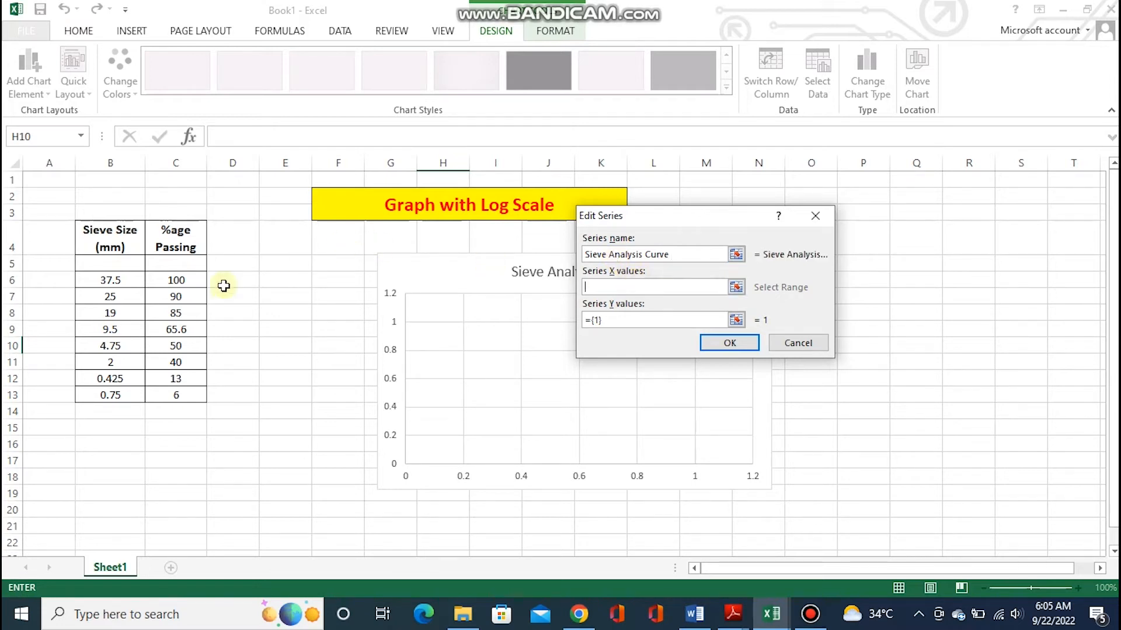
click(117, 277)
drag(117, 277, 110, 396)
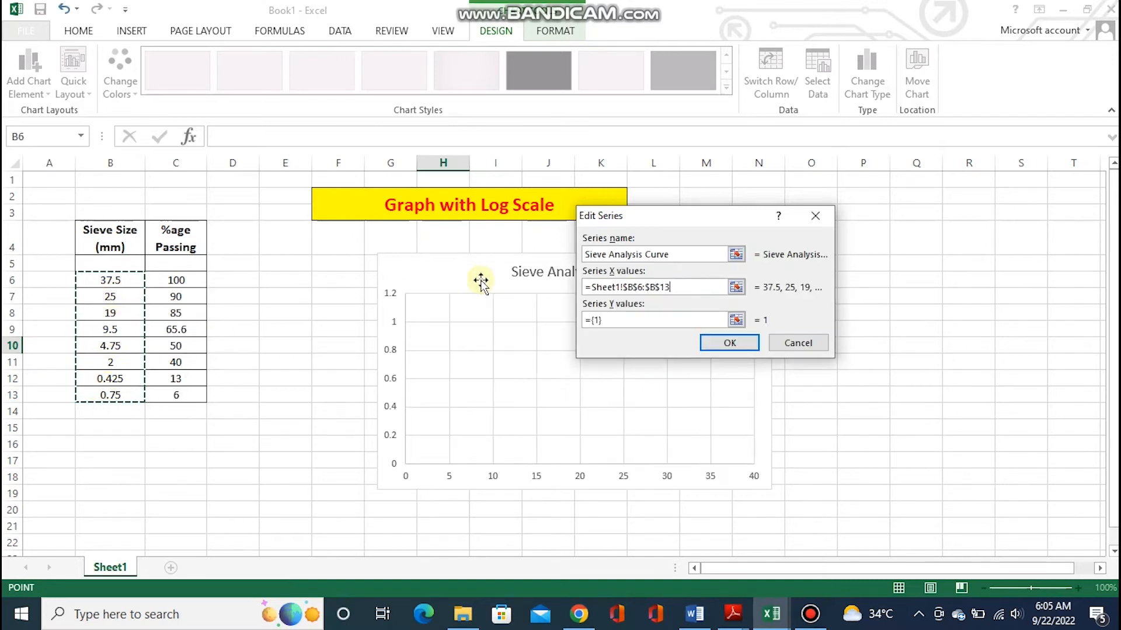
click(624, 320)
key(BackSpace)
key(BackSpace)
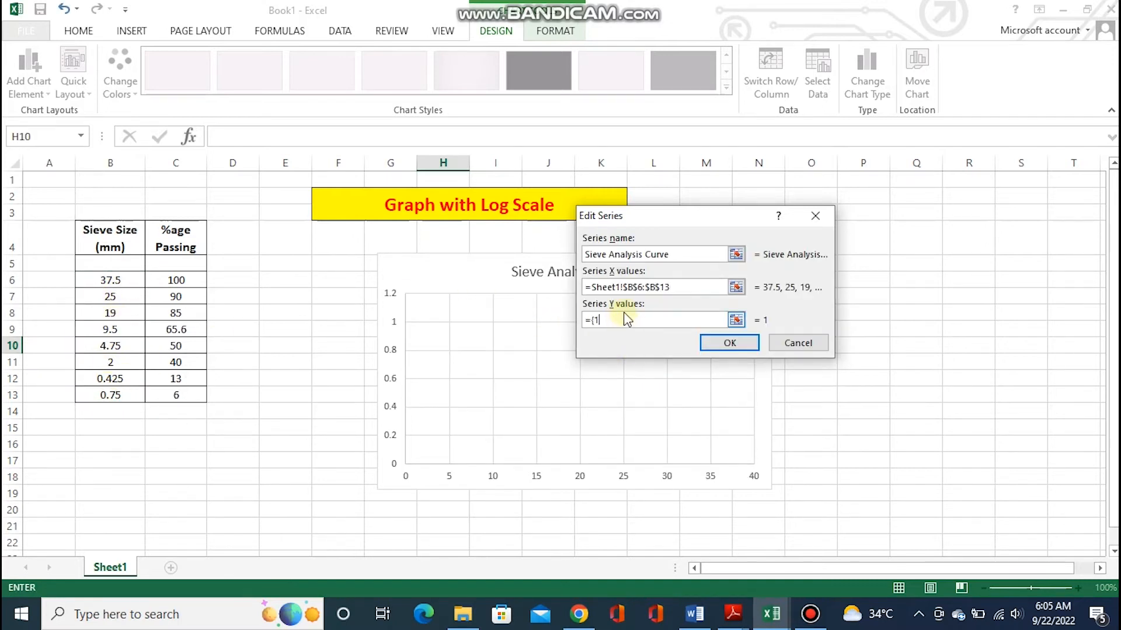
drag(181, 283, 191, 392)
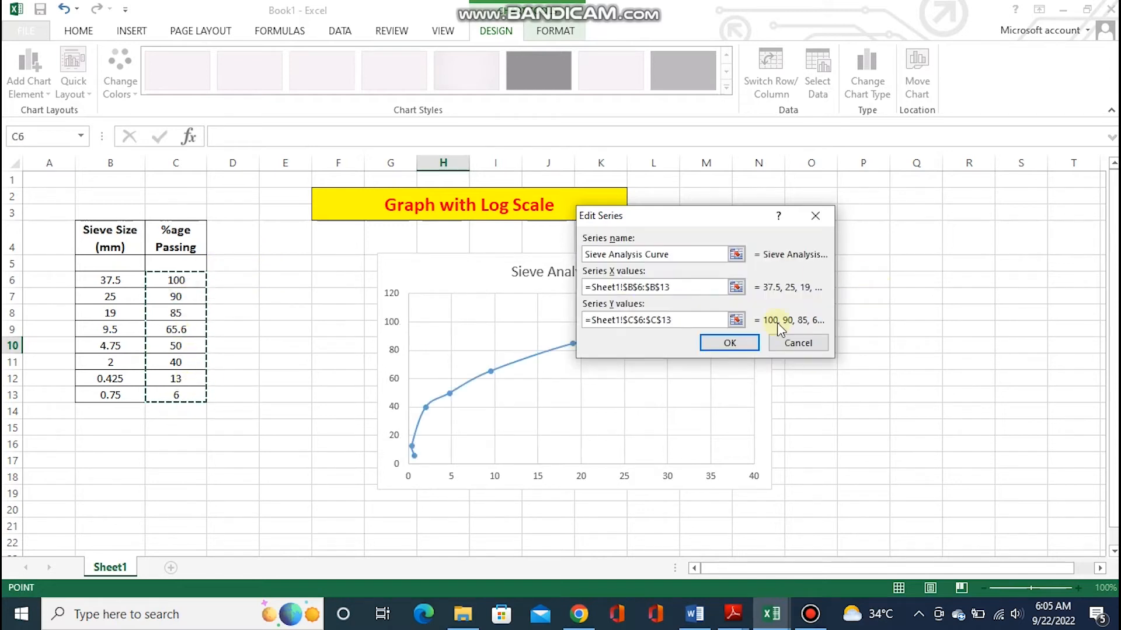
click(713, 343)
click(821, 396)
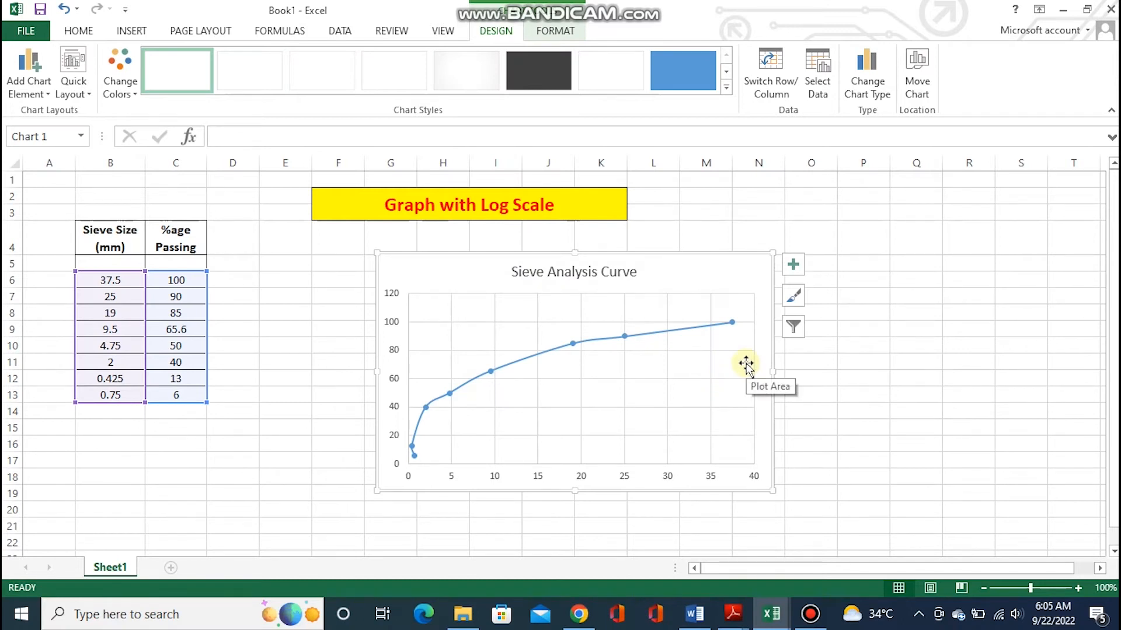
Add axis titles to the chart and change the horizontal axis title to "Sieve Size"
click(793, 265)
click(842, 300)
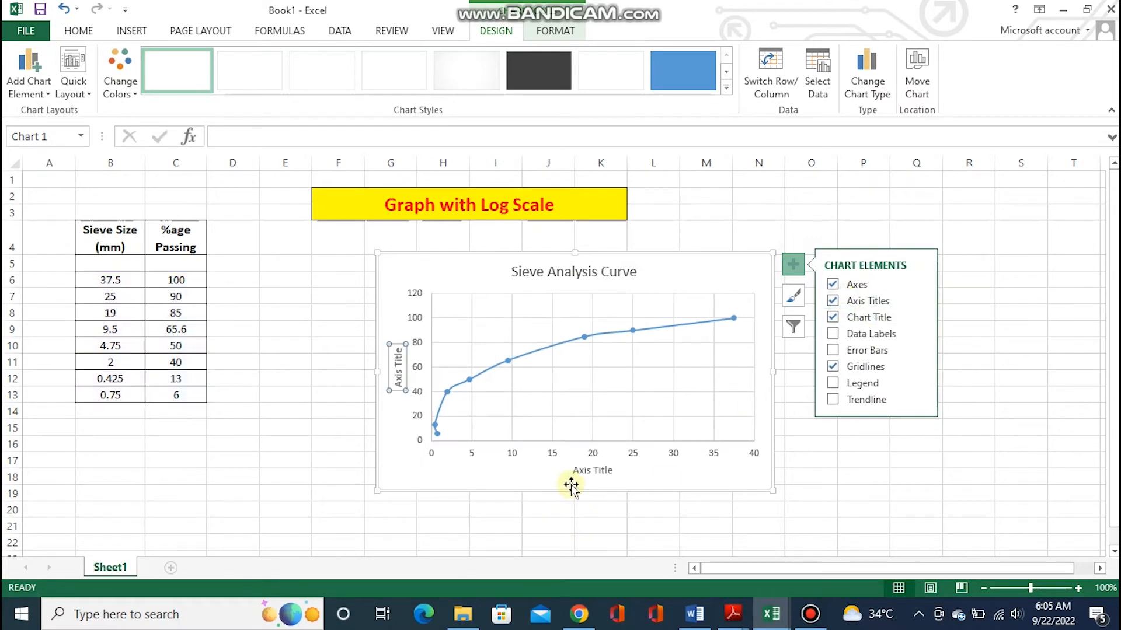
click(602, 471)
click(603, 470)
key(ctrl+a)
key(BackSpace)
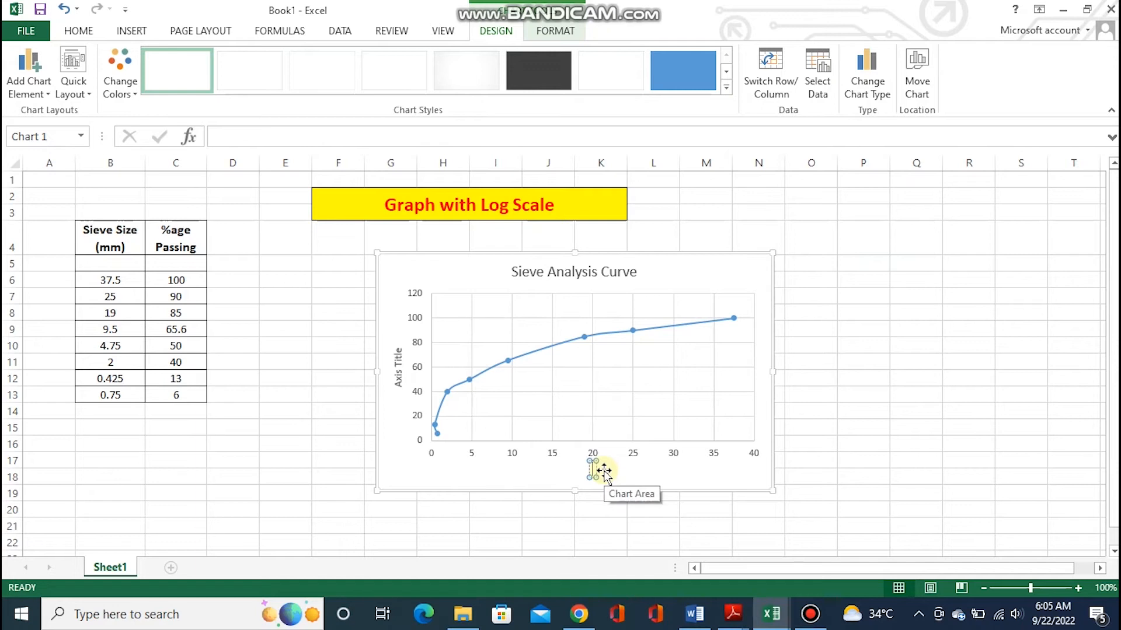
text(Sieve Size)
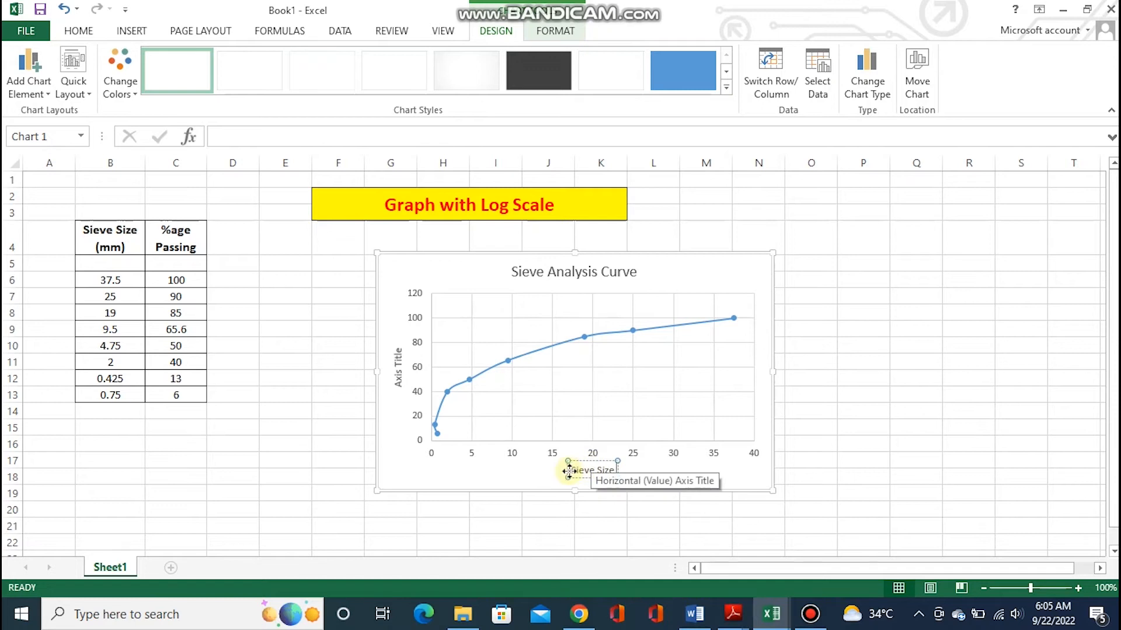
Make the "Sieve Size" horizontal axis title bold
drag(571, 470, 627, 469)
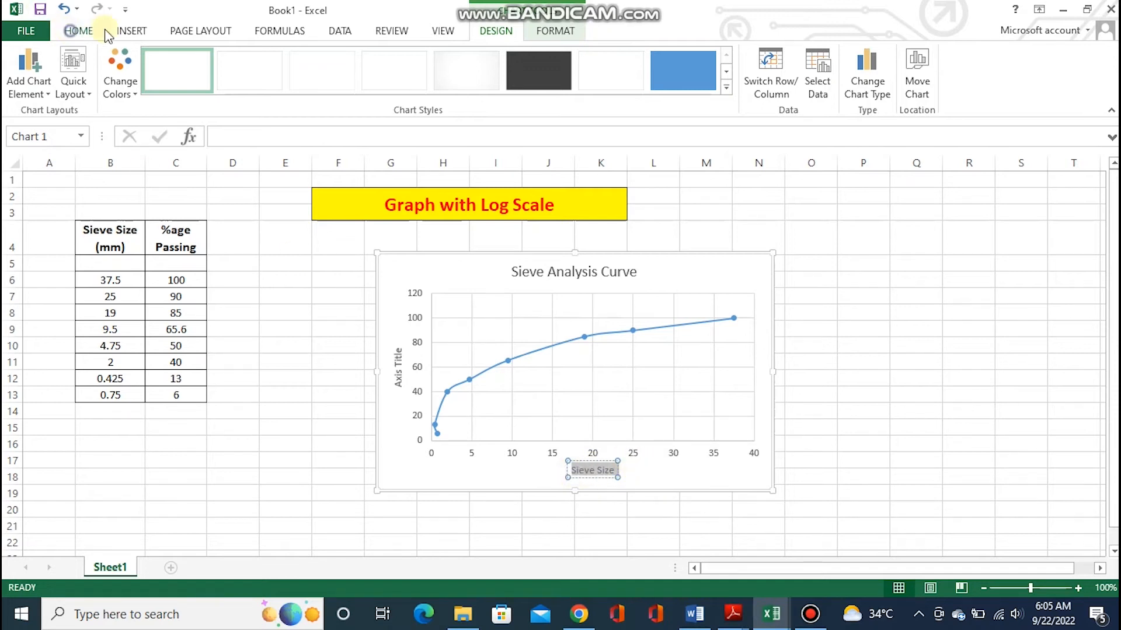
click(75, 31)
click(143, 85)
Change the chart's vertical axis title to "% passing"
click(403, 377)
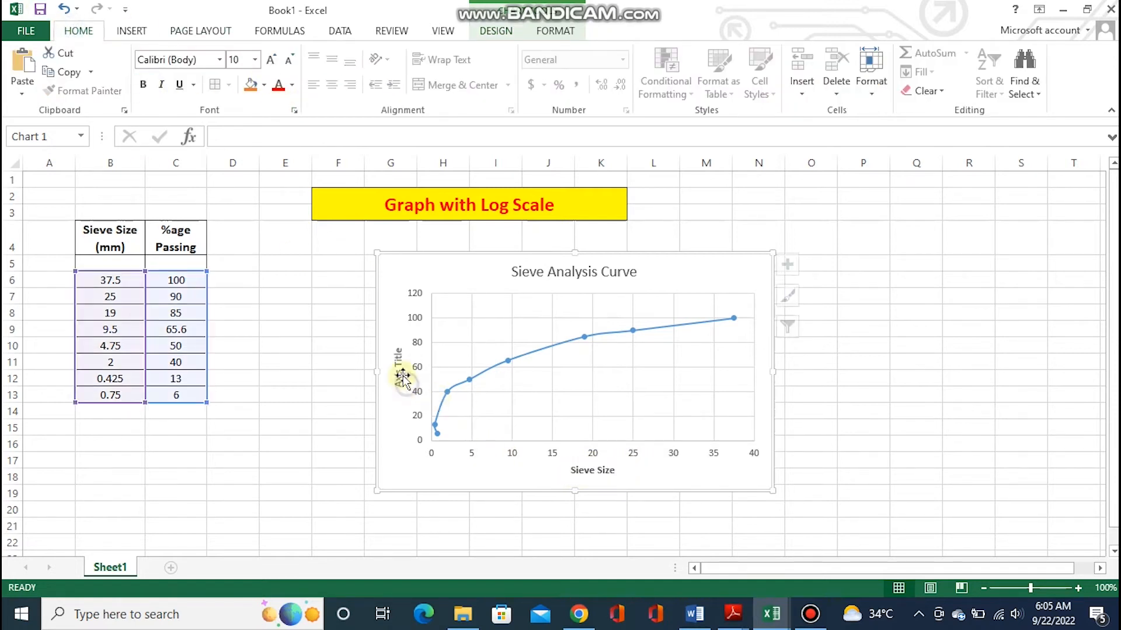
double_click(397, 362)
key(BackSpace)
key(BackSpace)
key(BackSpace)
key(BackSpace)
key(BackSpace)
key(BackSpace)
text(% passing)
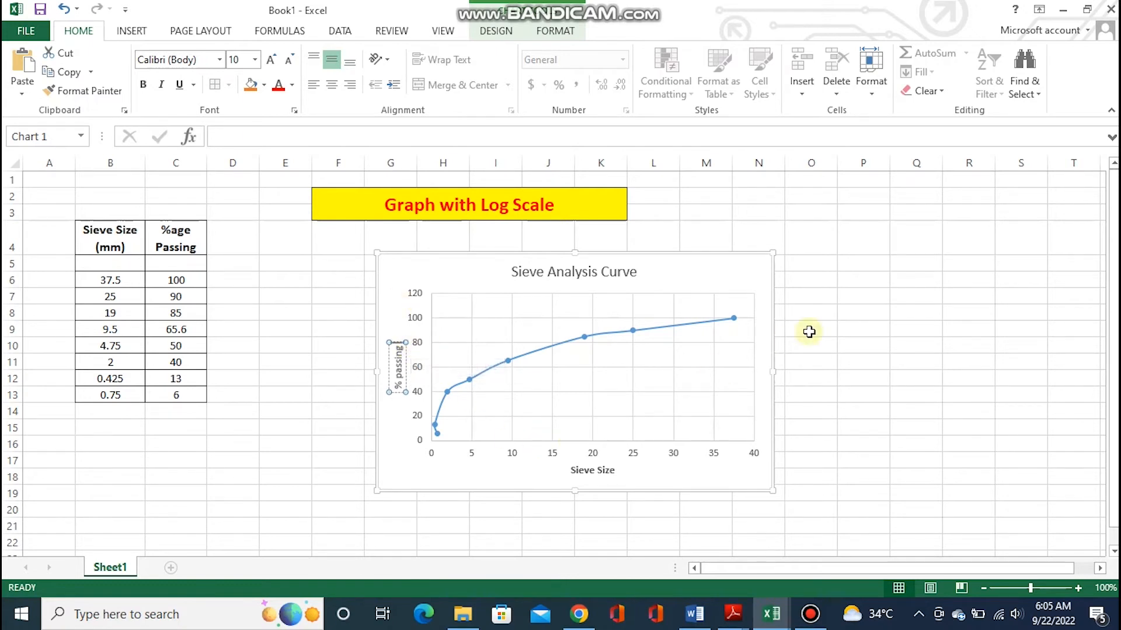
click(847, 328)
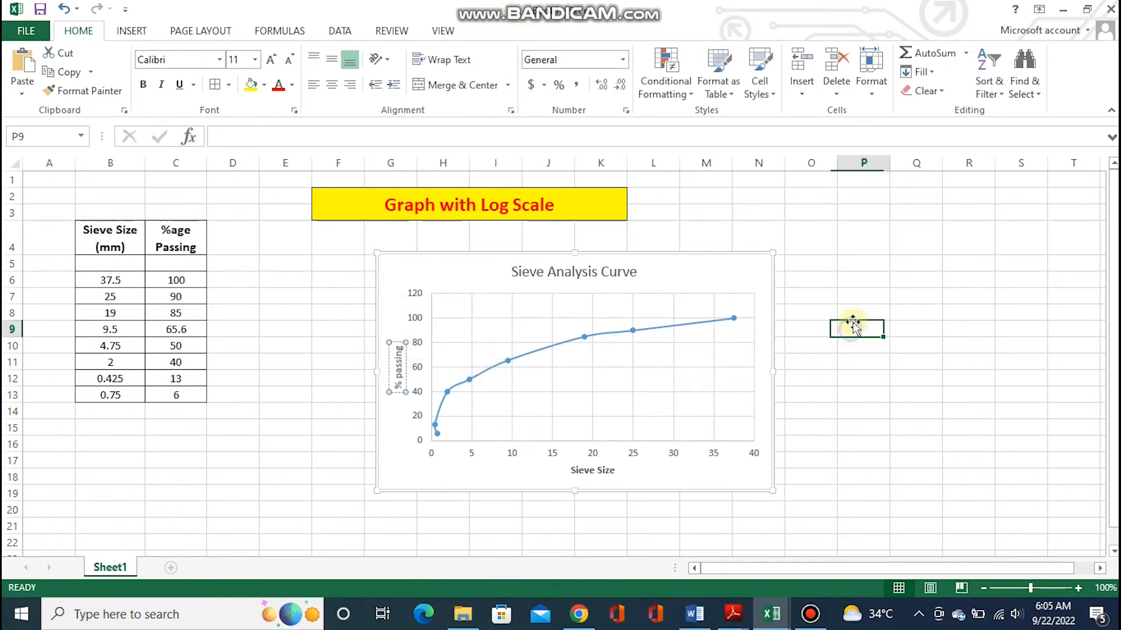
click(663, 456)
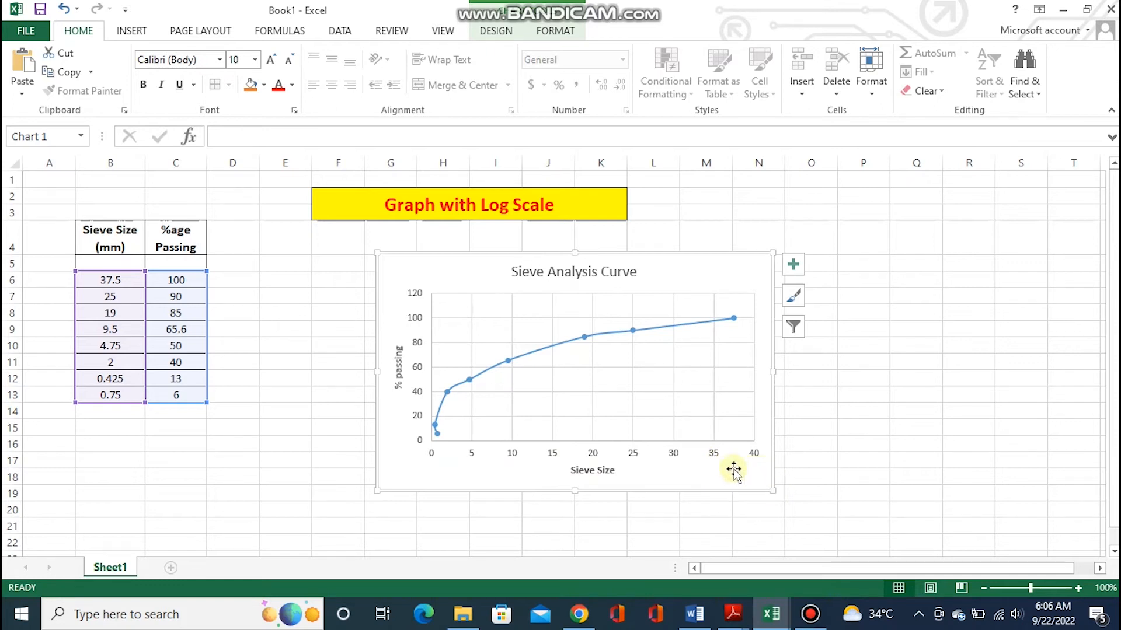
click(671, 455)
right_click(671, 450)
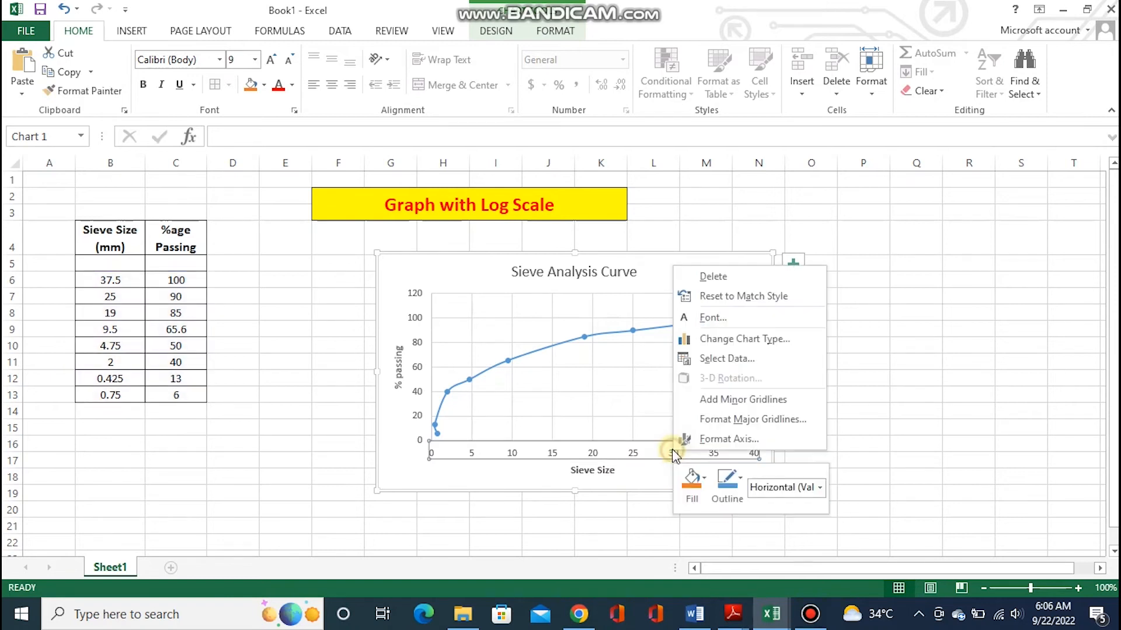
click(726, 438)
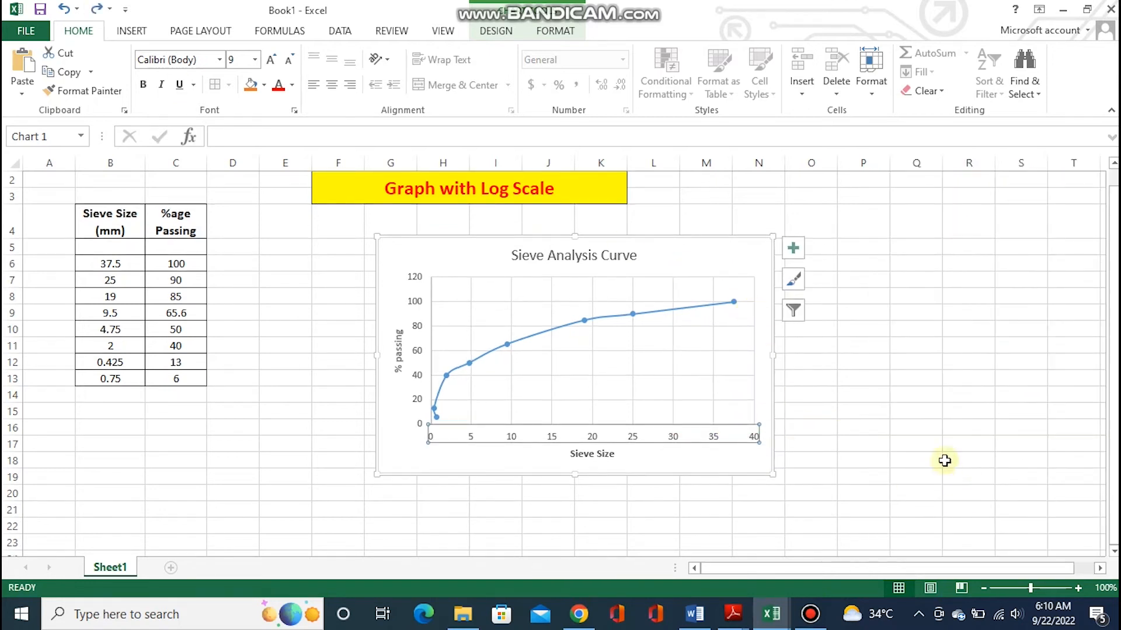
click(943, 457)
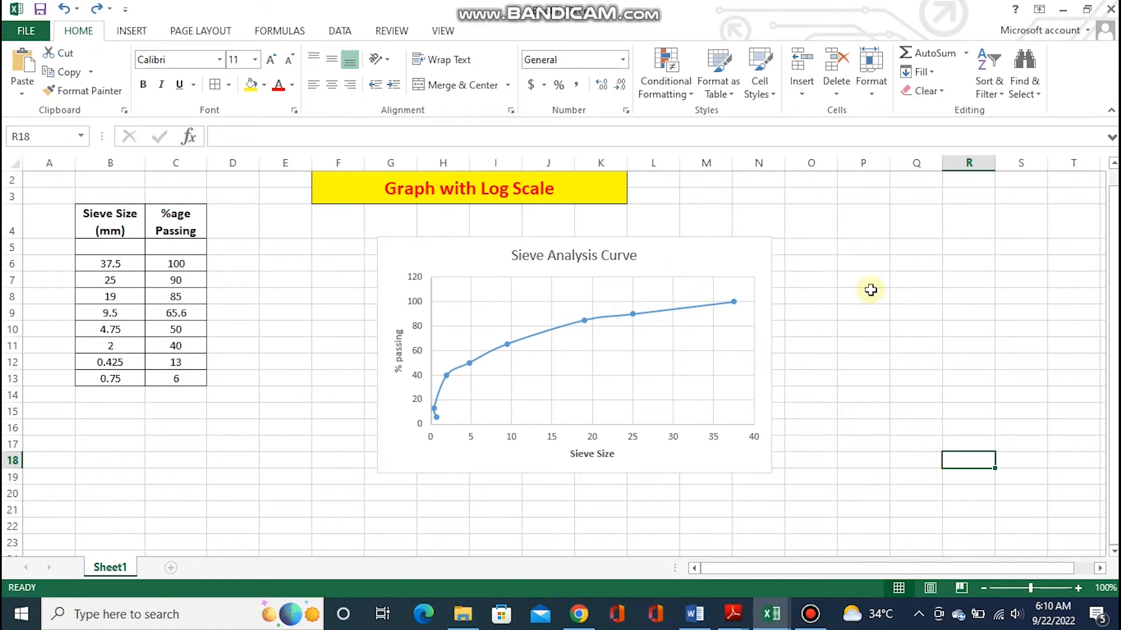
Set the chart's horizontal Sieve Size axis to a base 10 logarithmic scale with its values in reverse order
click(679, 459)
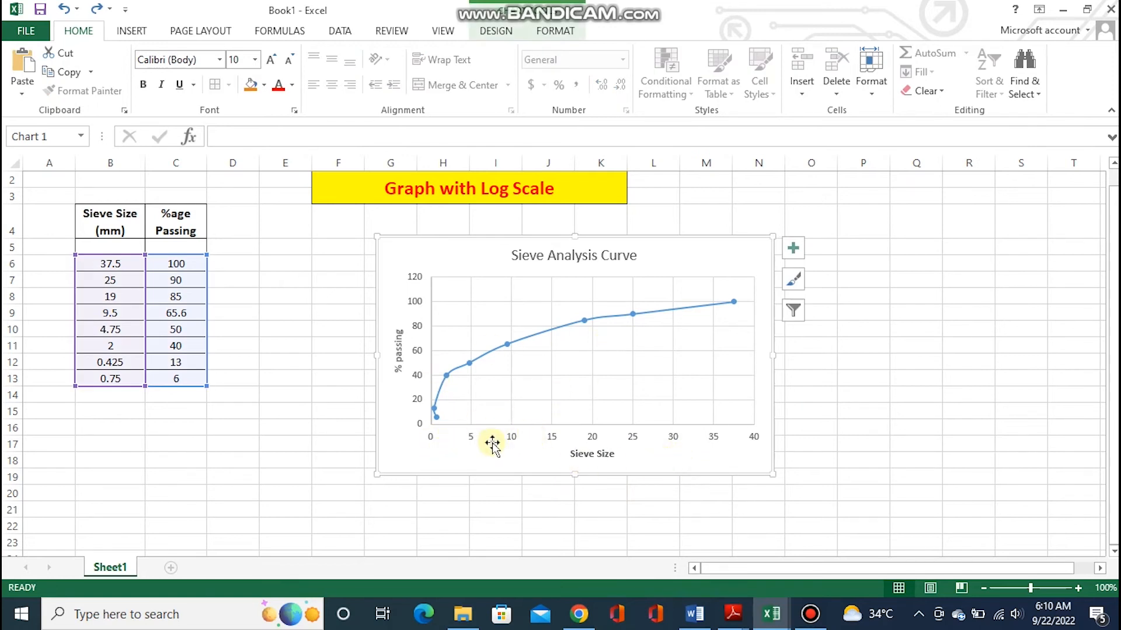
click(672, 444)
right_click(678, 439)
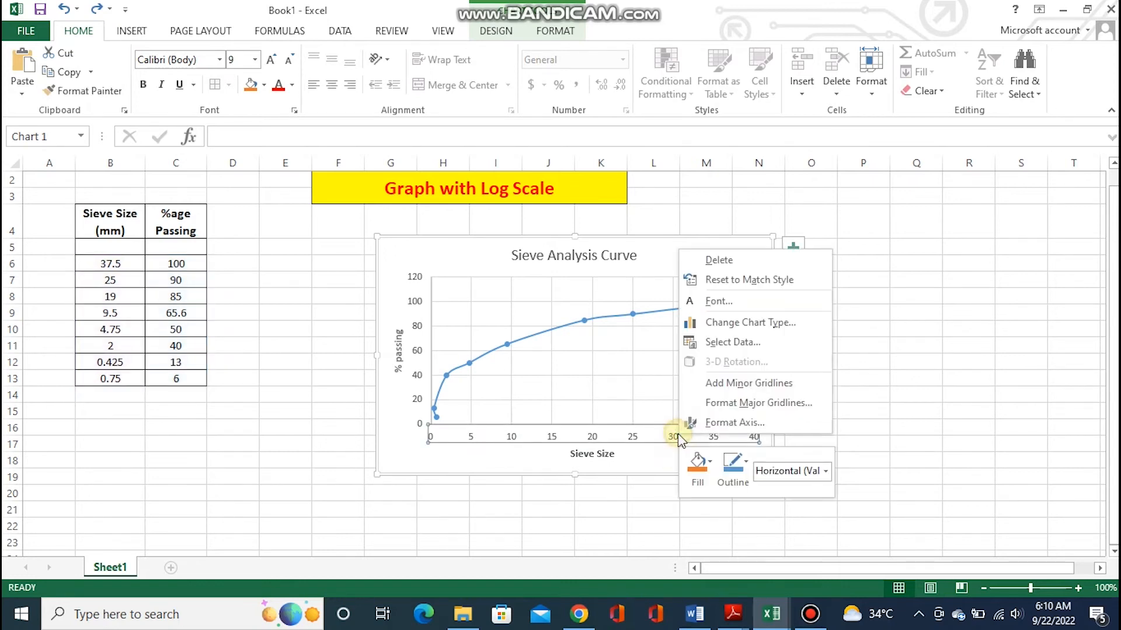
click(703, 428)
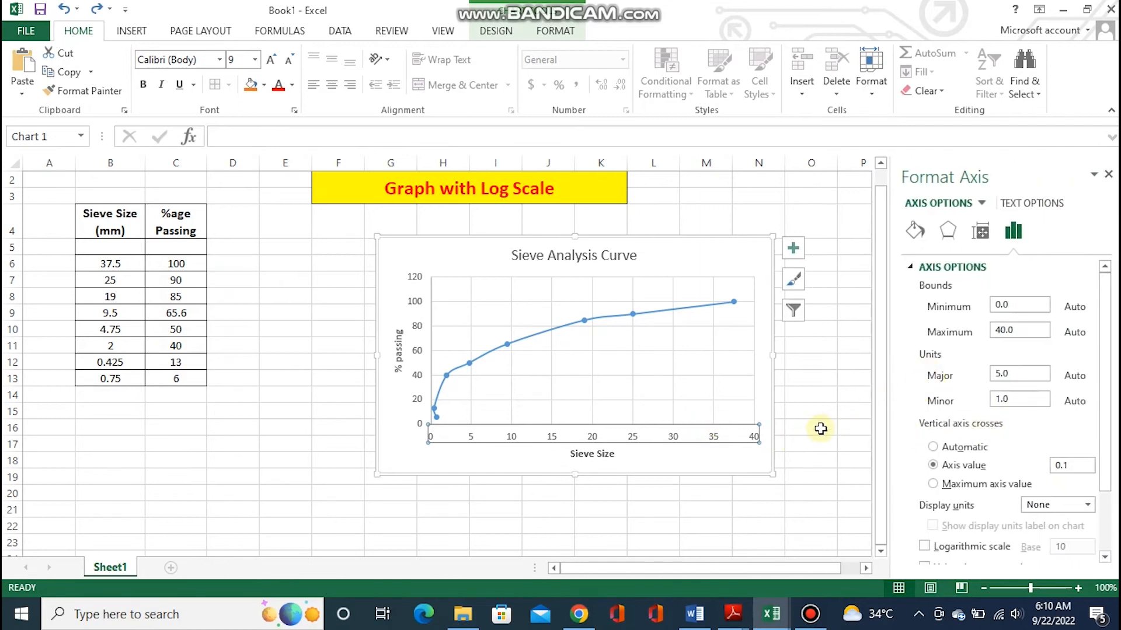
scroll(977, 461, down, 3)
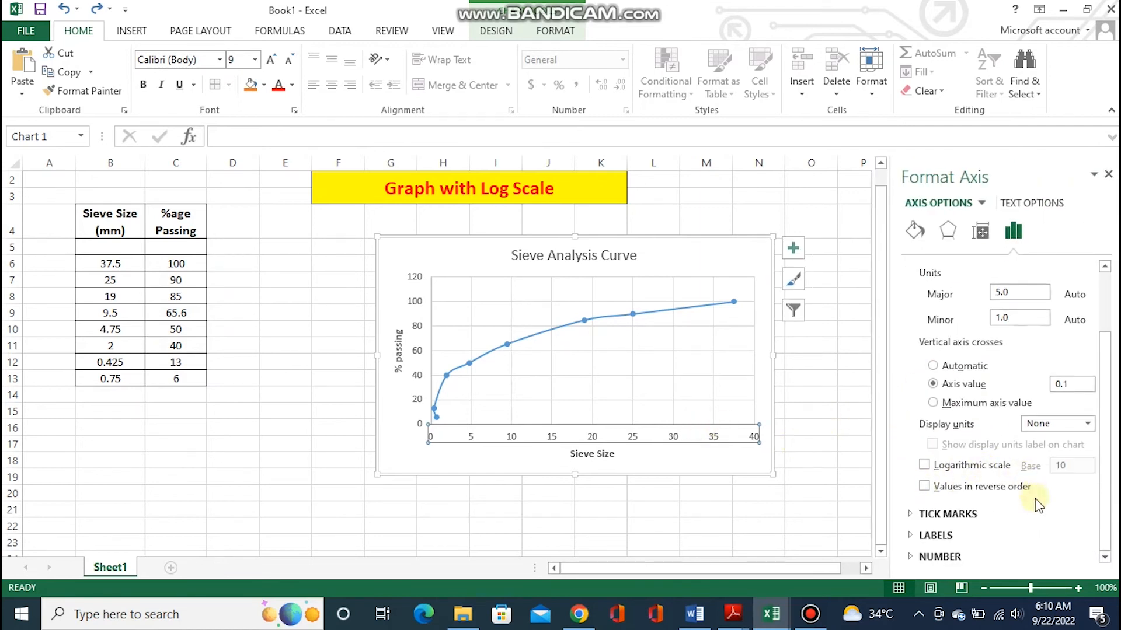
click(924, 465)
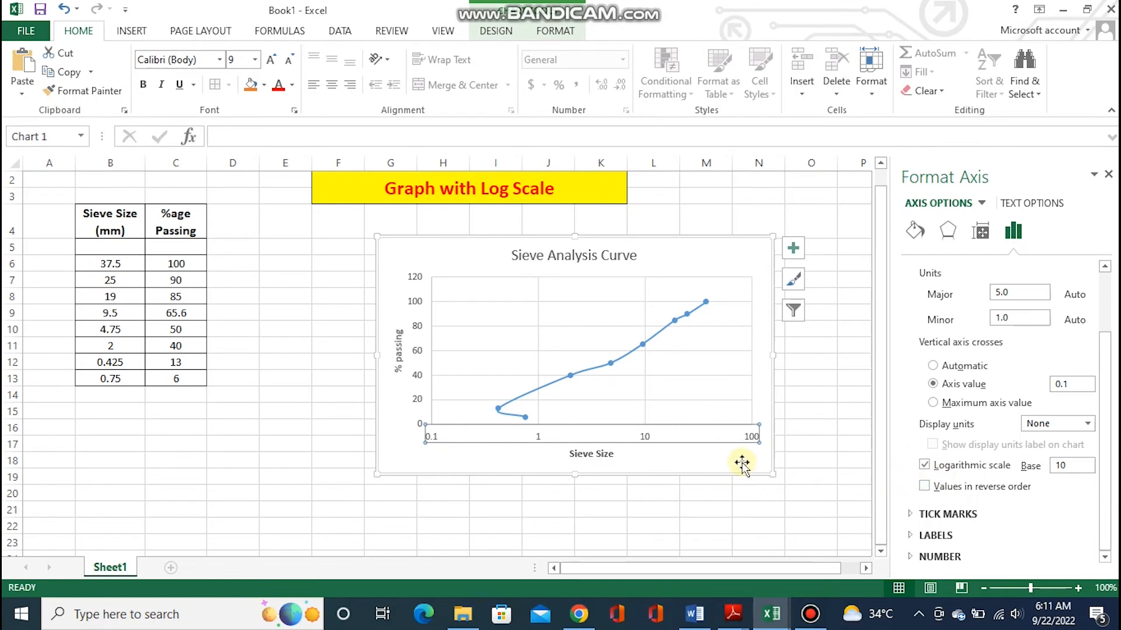
click(925, 486)
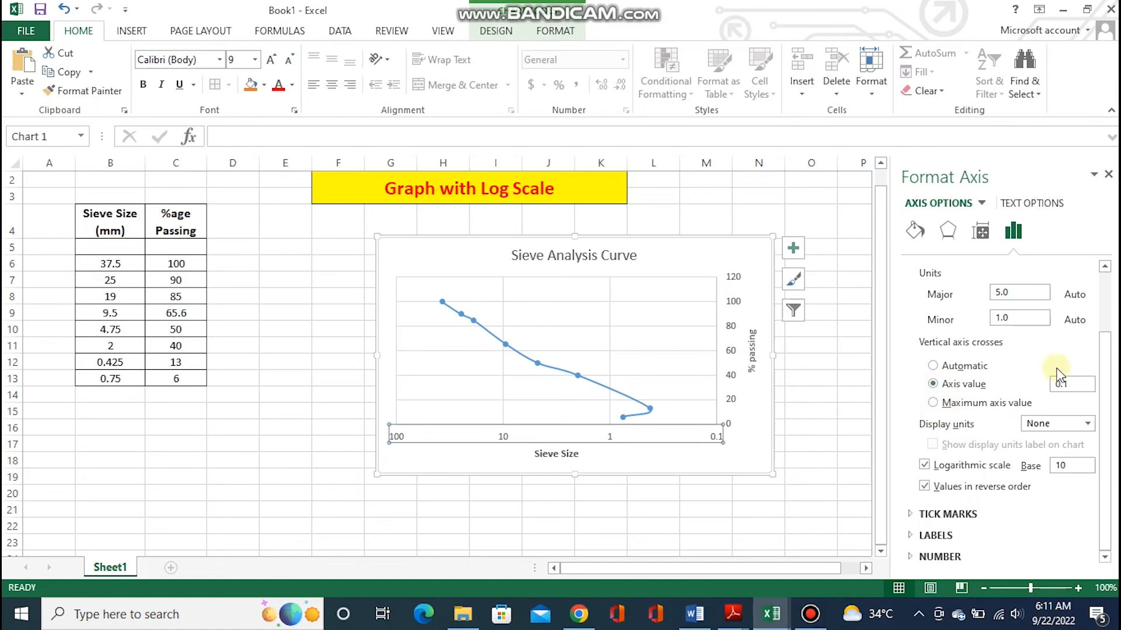
Make the vertical axis cross the Sieve Size axis at axis value 100
click(933, 366)
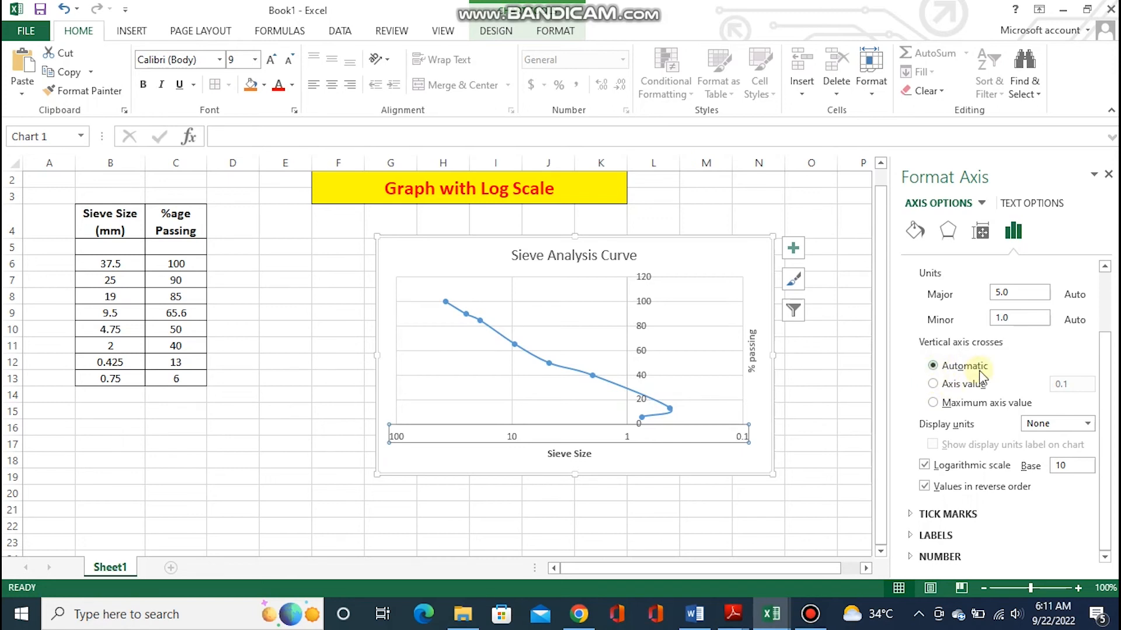
click(932, 383)
click(1073, 385)
drag(1036, 389, 960, 371)
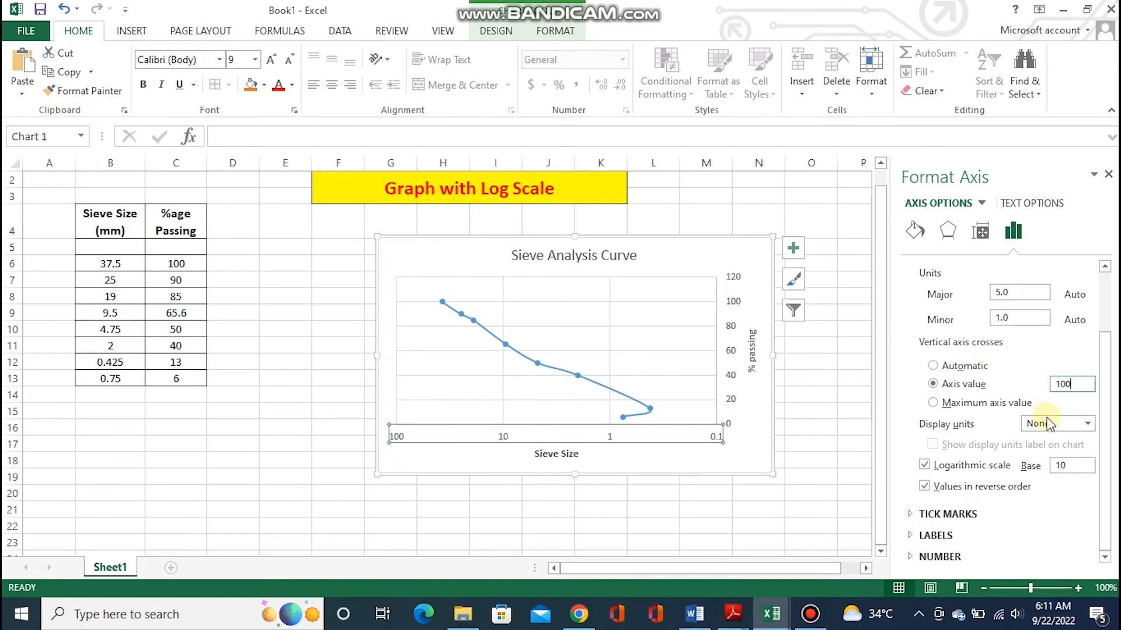
click(1013, 315)
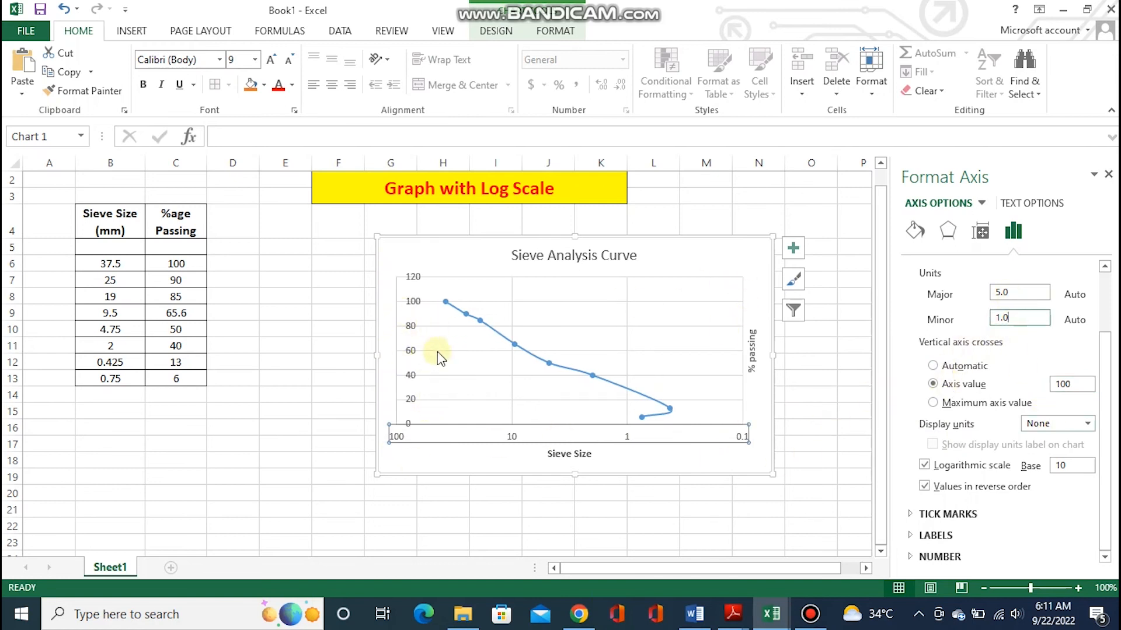
Move the "% passing" axis title to the left edge of the chart beside the vertical axis numbers
click(748, 348)
drag(753, 351, 393, 340)
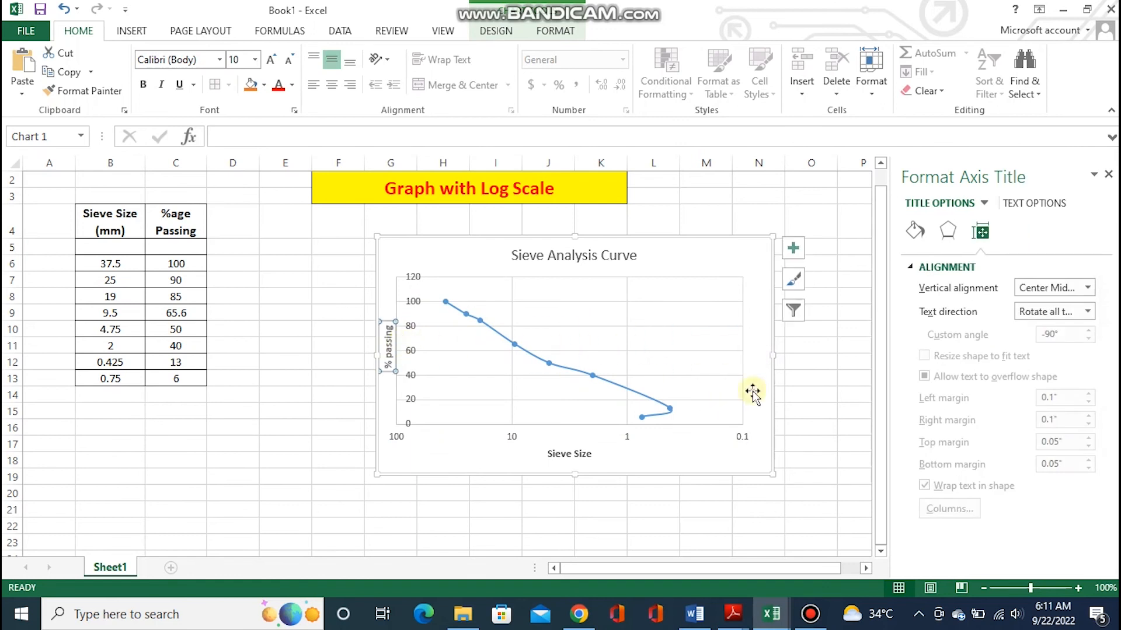
click(1109, 174)
click(852, 428)
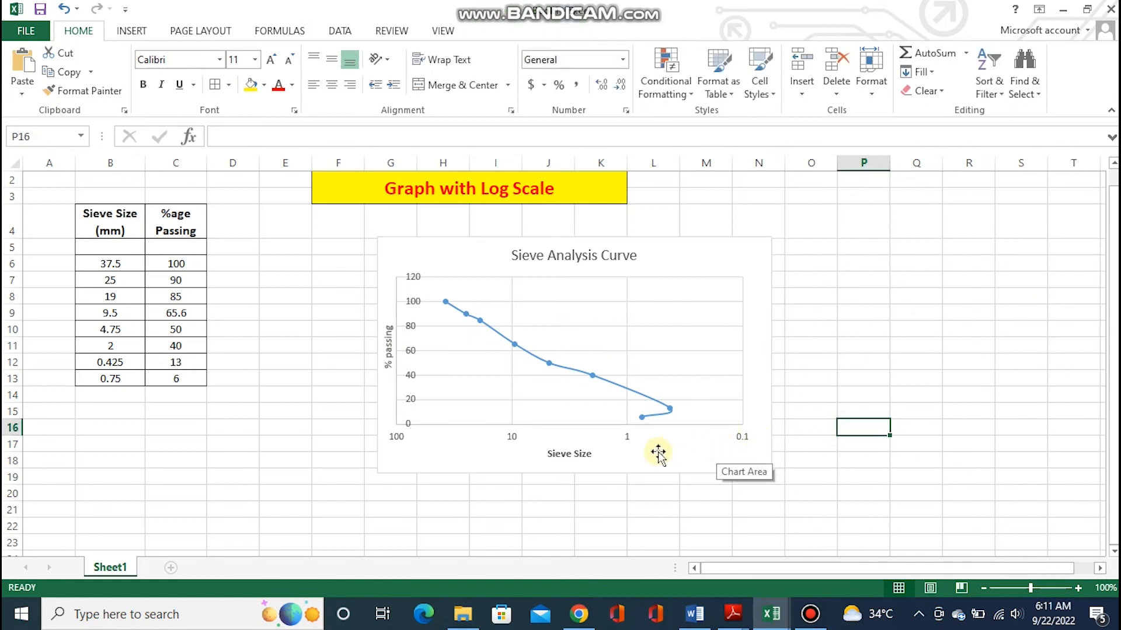
click(708, 438)
click(737, 433)
click(691, 448)
click(739, 434)
right_click(704, 434)
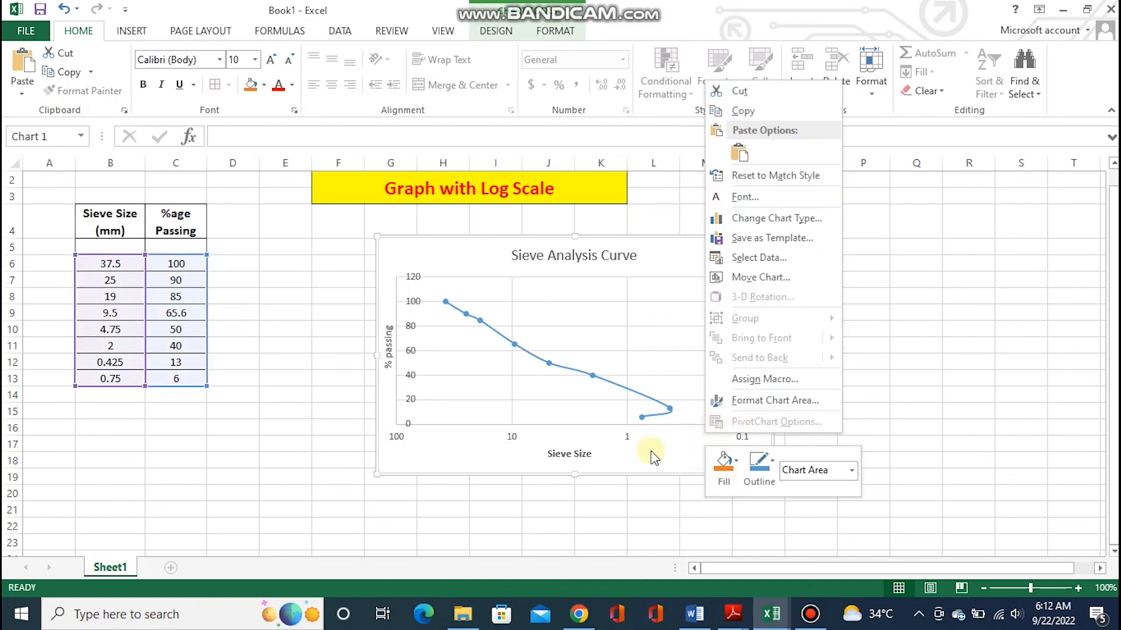
click(693, 445)
Add minor gridlines to the chart's horizontal Sieve Size axis
click(625, 435)
right_click(625, 435)
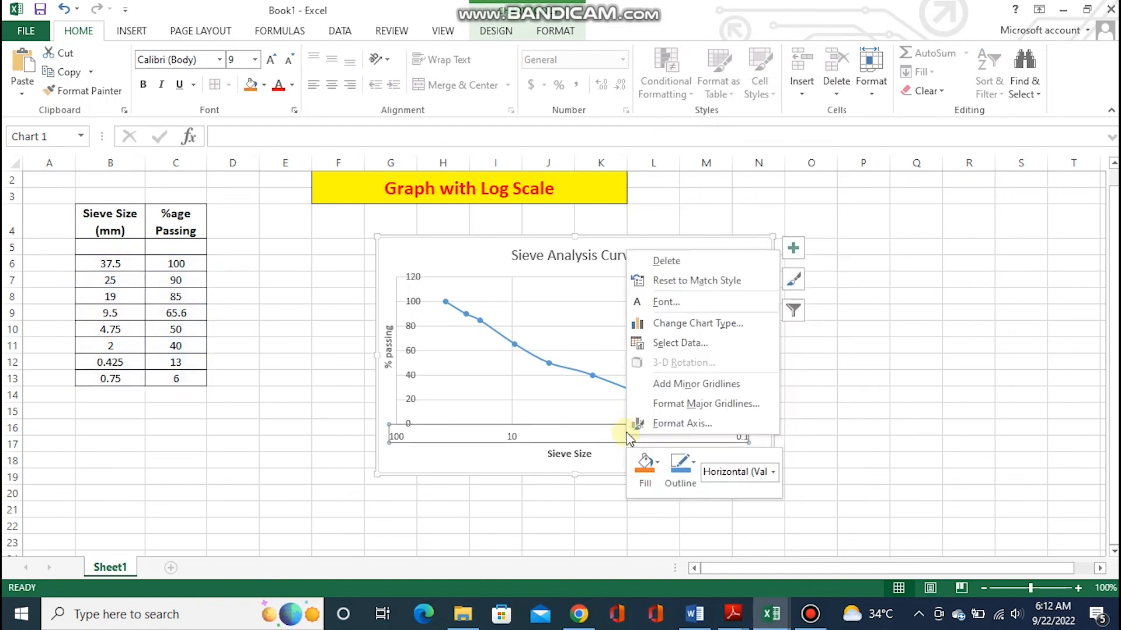
click(684, 384)
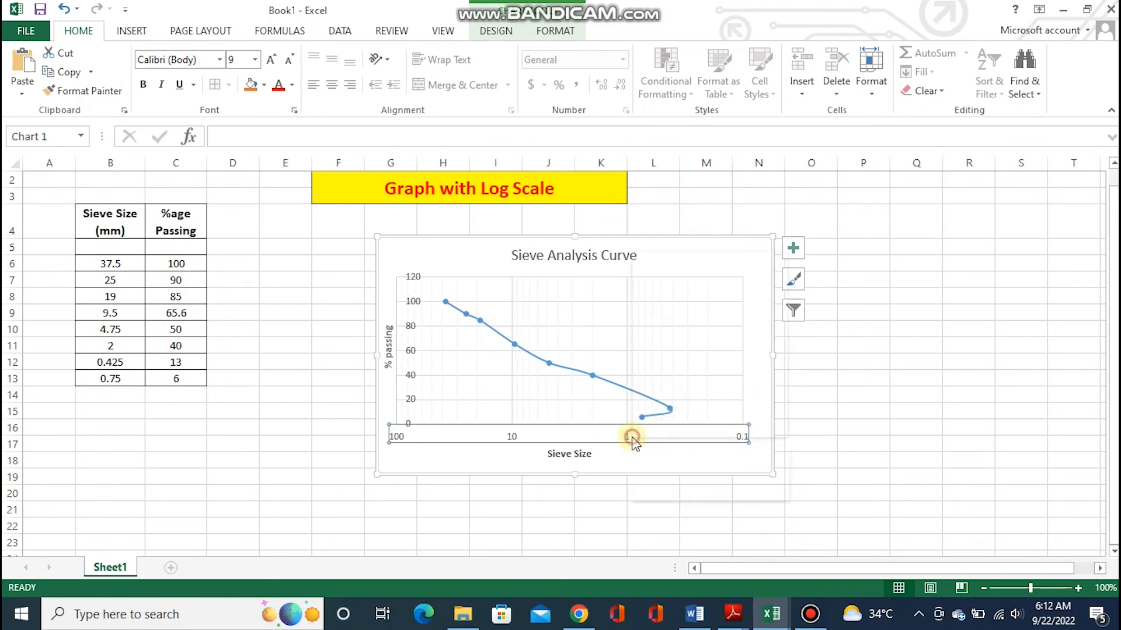
Format the minor gridlines of the Sieve Size axis as solid lines
right_click(633, 437)
click(690, 407)
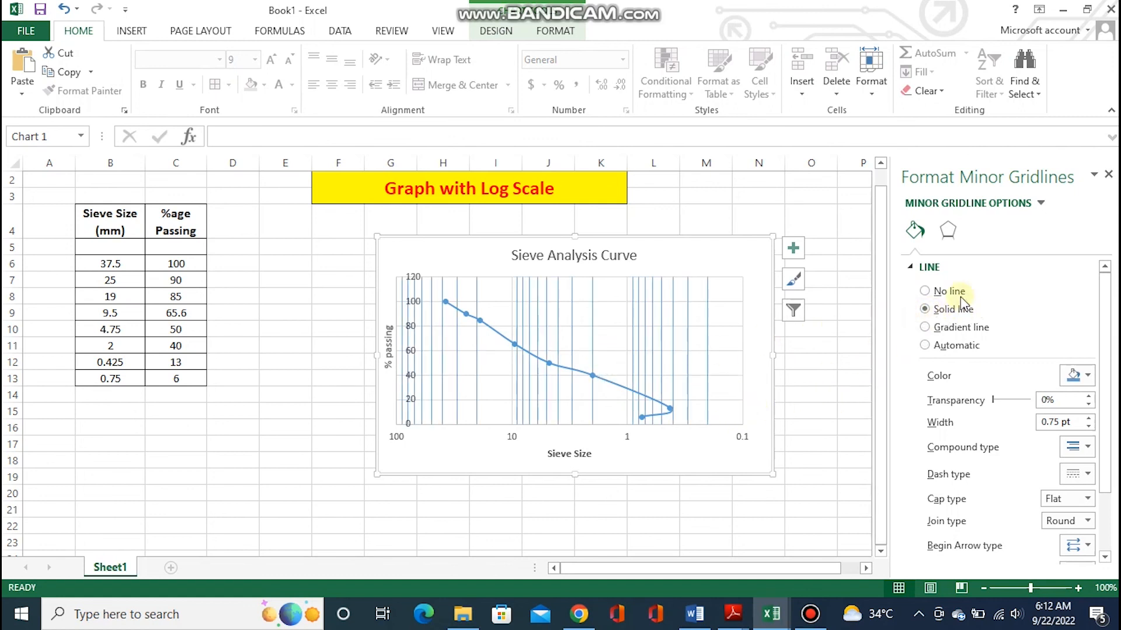
click(1108, 174)
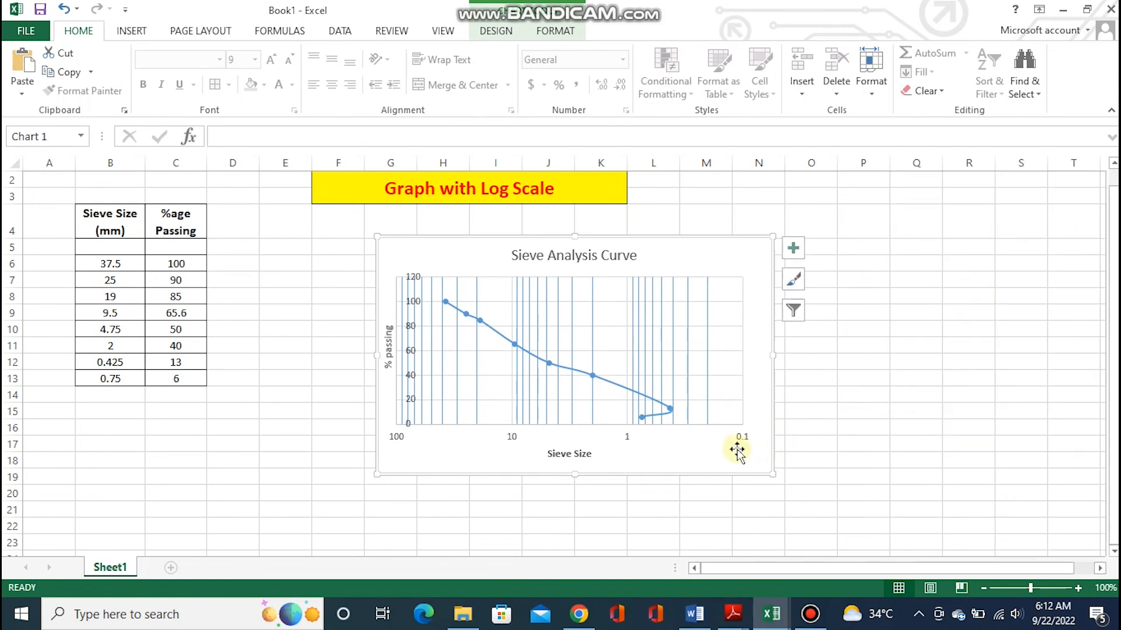